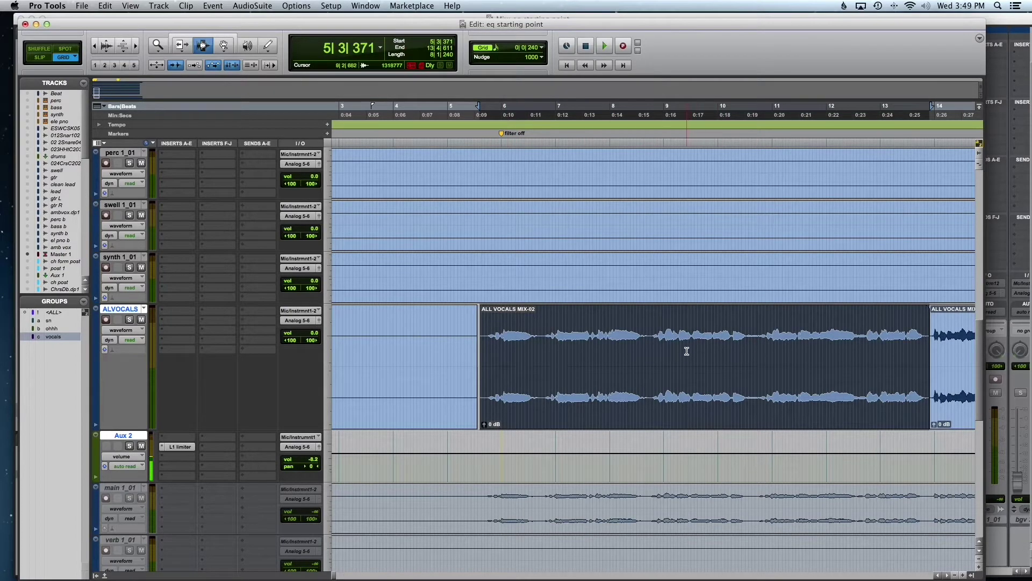
# - Zoom in and set the ALVOCALS Elastic Audio plug-in to Polyphonic
pyautogui.press('super+bracketright')
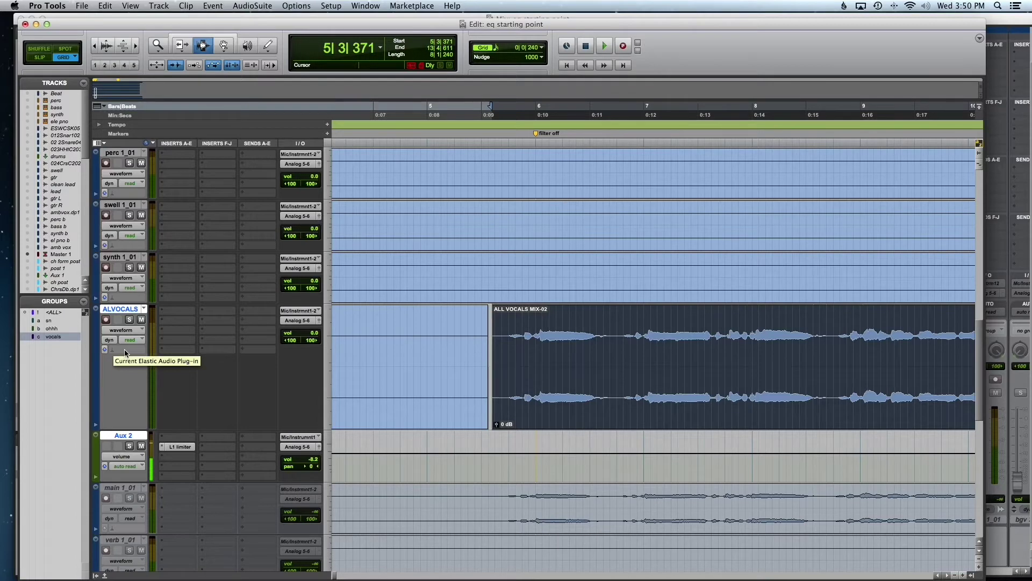
pyautogui.click(125, 352)
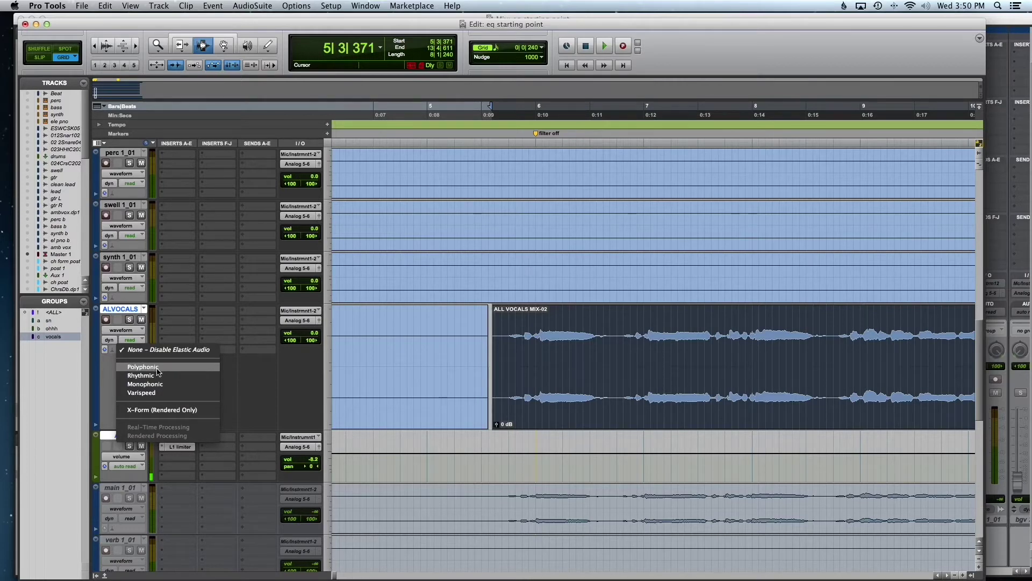
pyautogui.click(157, 372)
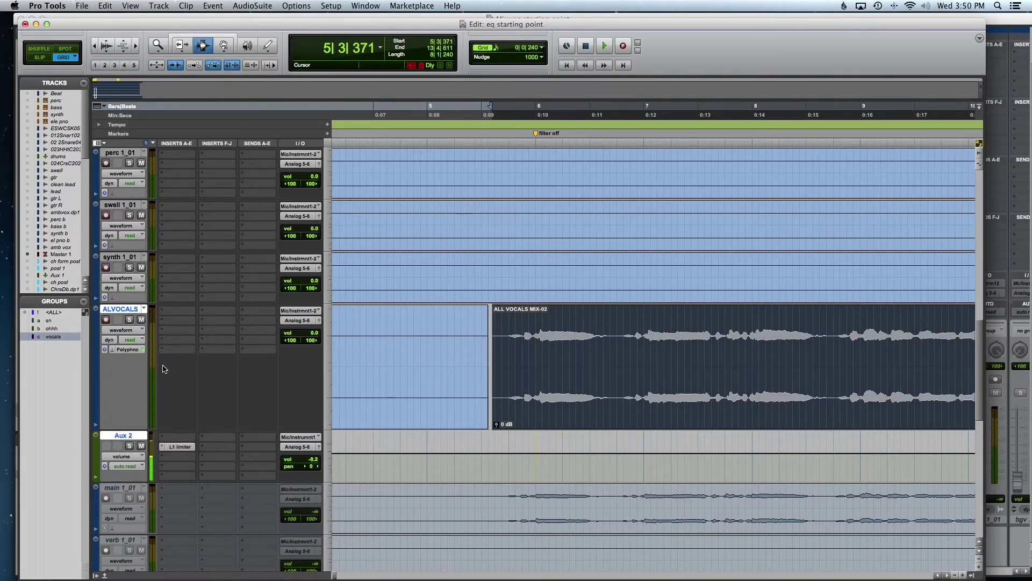
# - Open and close the Polyphonic plug-in window, leaving it closed
pyautogui.click(137, 351)
pyautogui.click(137, 350)
pyautogui.click(137, 351)
pyautogui.click(137, 350)
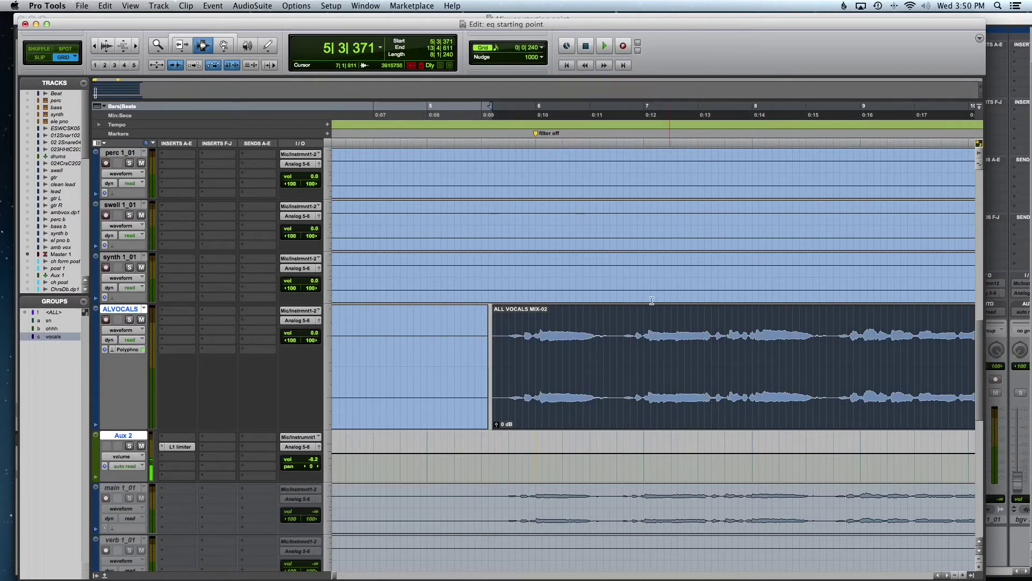
# - Switch the ALVOCALS track view between Analysis and Warp, finishing in Warp view
pyautogui.click(119, 329)
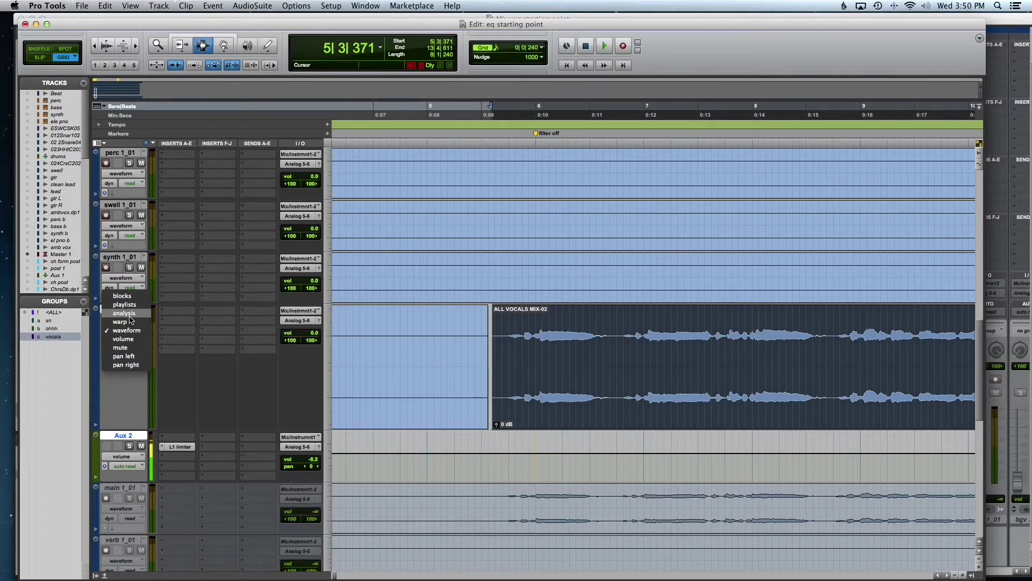
pyautogui.click(124, 313)
pyautogui.hscroll(2, 616, 346)
pyautogui.hscroll(3, 616, 347)
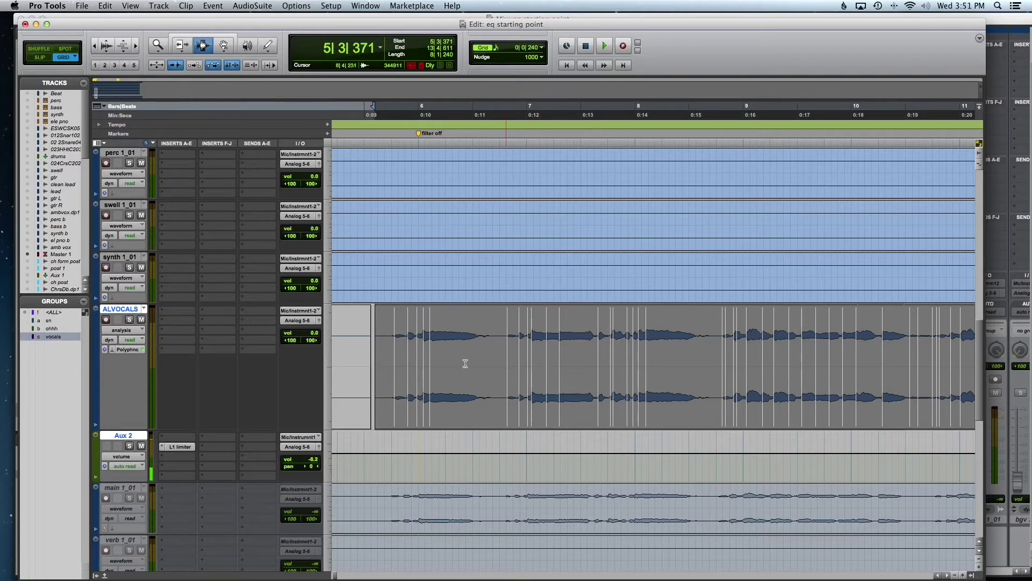
pyautogui.click(121, 330)
pyautogui.click(135, 340)
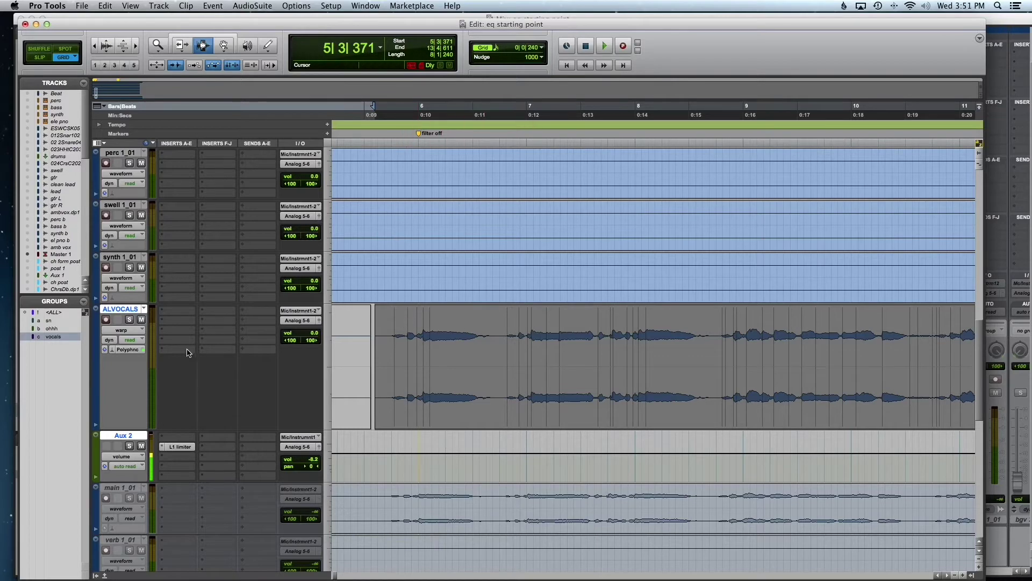
pyautogui.click(121, 330)
pyautogui.click(130, 321)
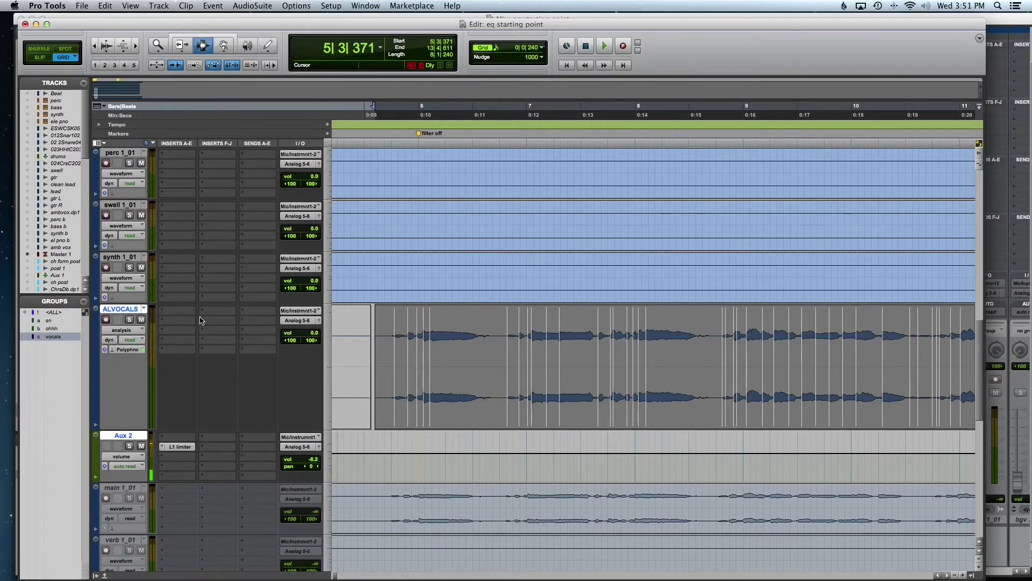
pyautogui.click(130, 334)
pyautogui.click(135, 345)
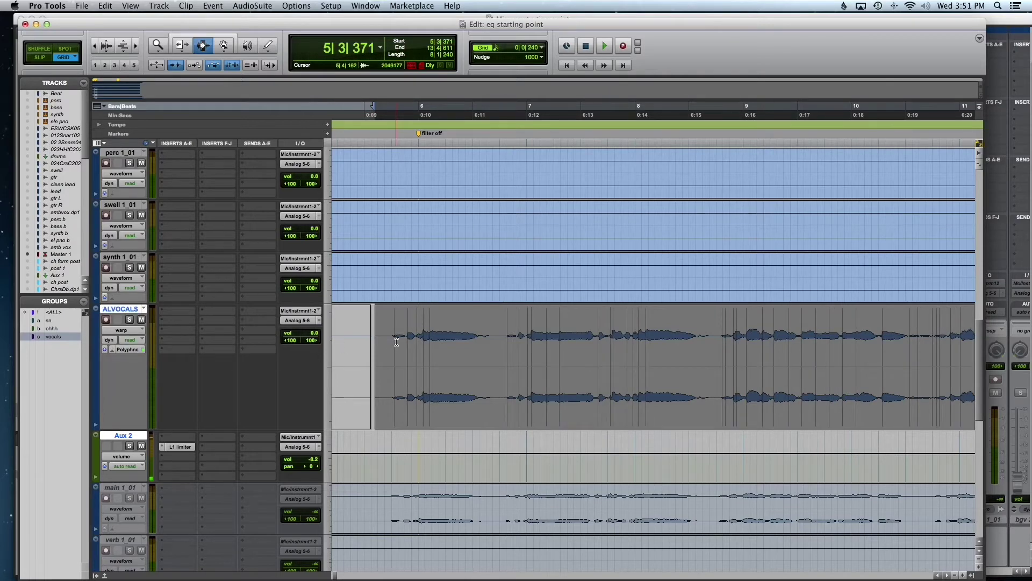
# - With the Grabber in Analysis view, delete the first transient marker on the vocal
pyautogui.press('F8')
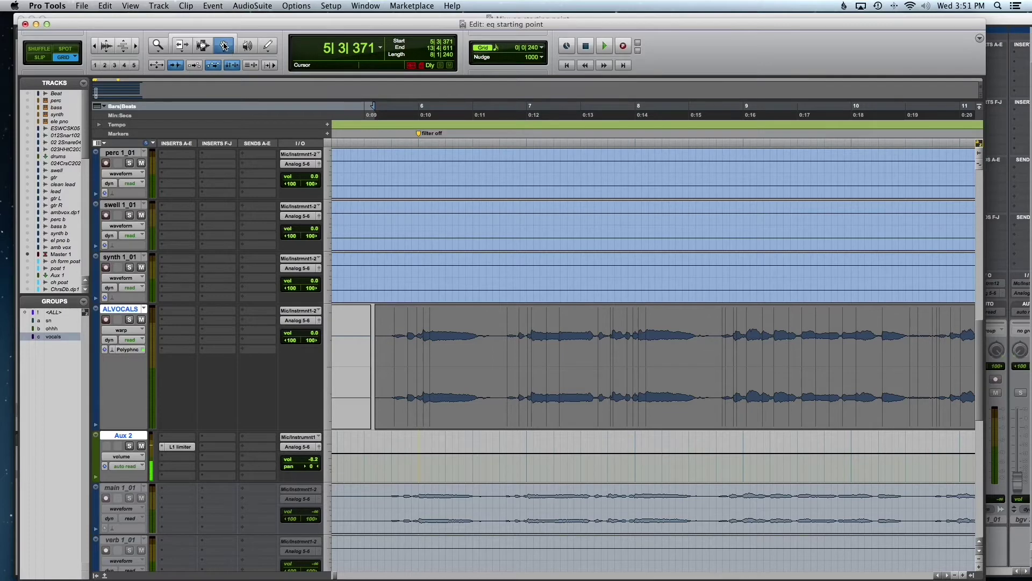
pyautogui.click(121, 329)
pyautogui.click(122, 339)
pyautogui.click(395, 337)
pyautogui.press('Delete')
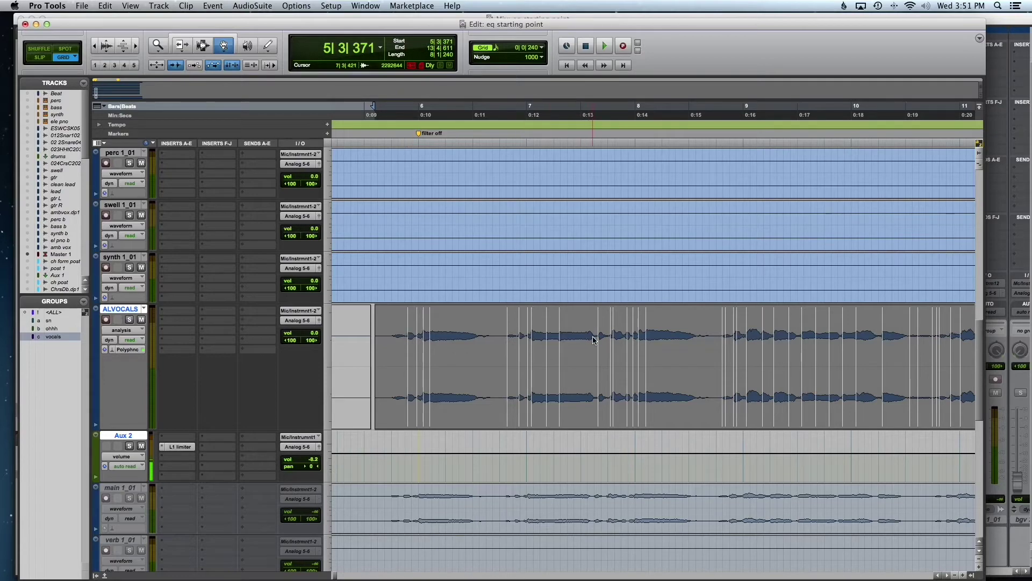
# - Delete the remaining transient markers in the selection and return the track to Warp view
pyautogui.press('super+bracketleft')
pyautogui.press('super+bracketleft')
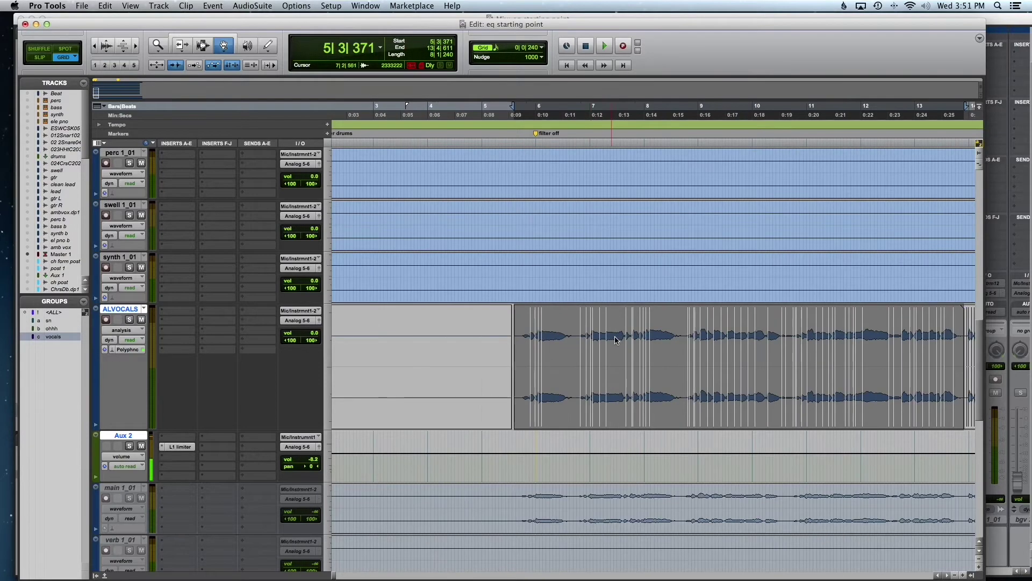
pyautogui.press('super+bracketright')
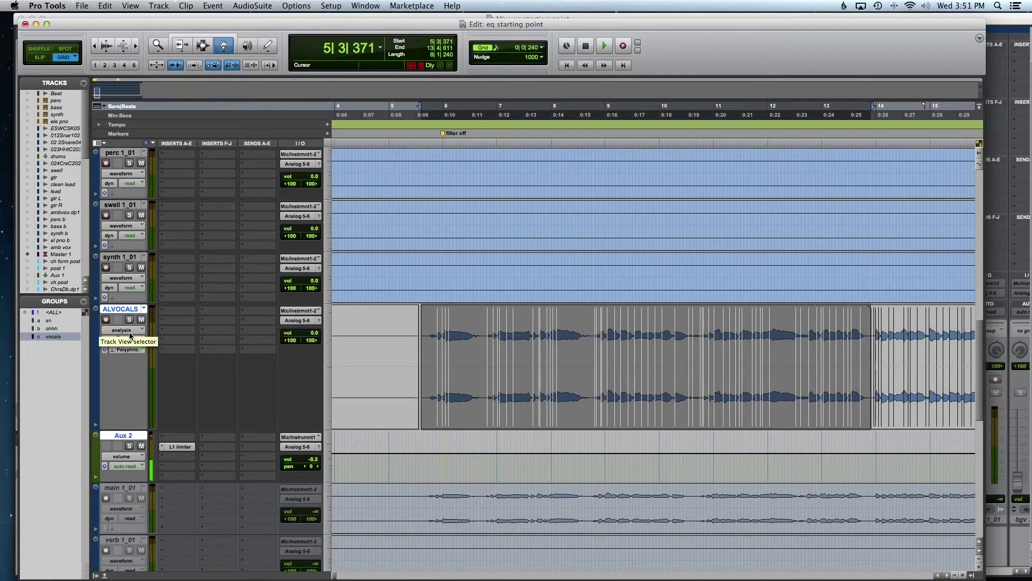
pyautogui.press('Delete')
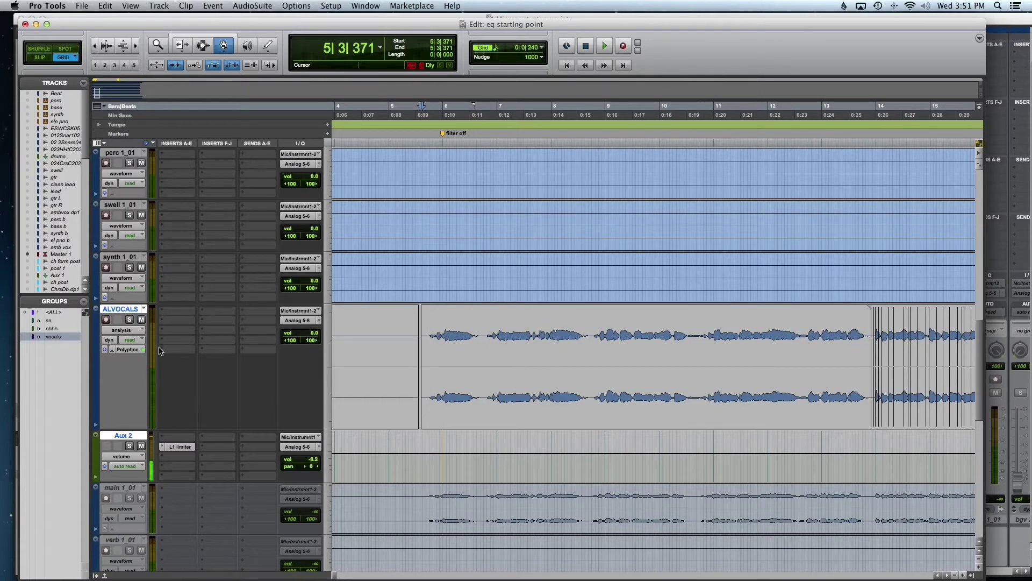
pyautogui.click(124, 330)
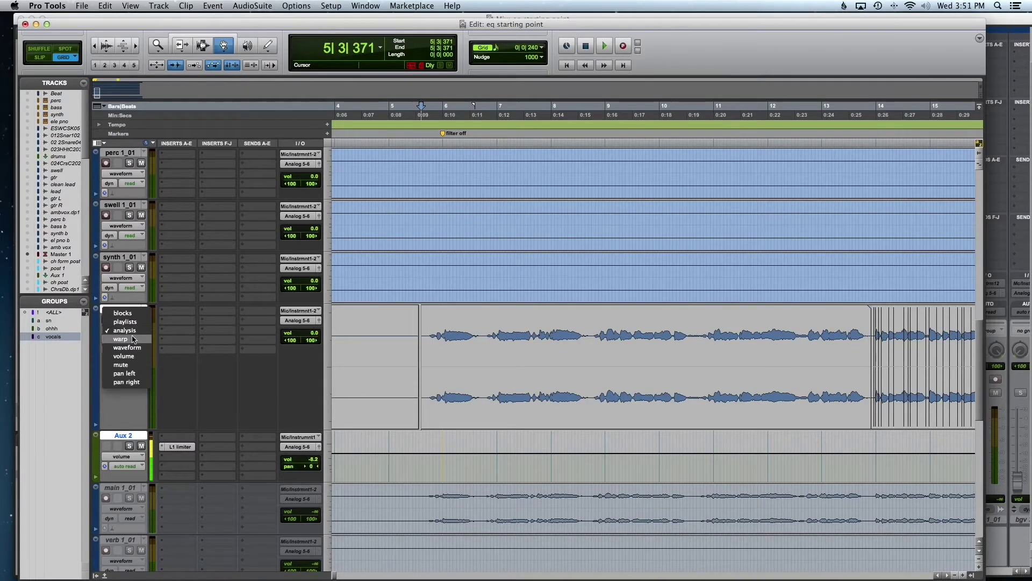
pyautogui.click(132, 338)
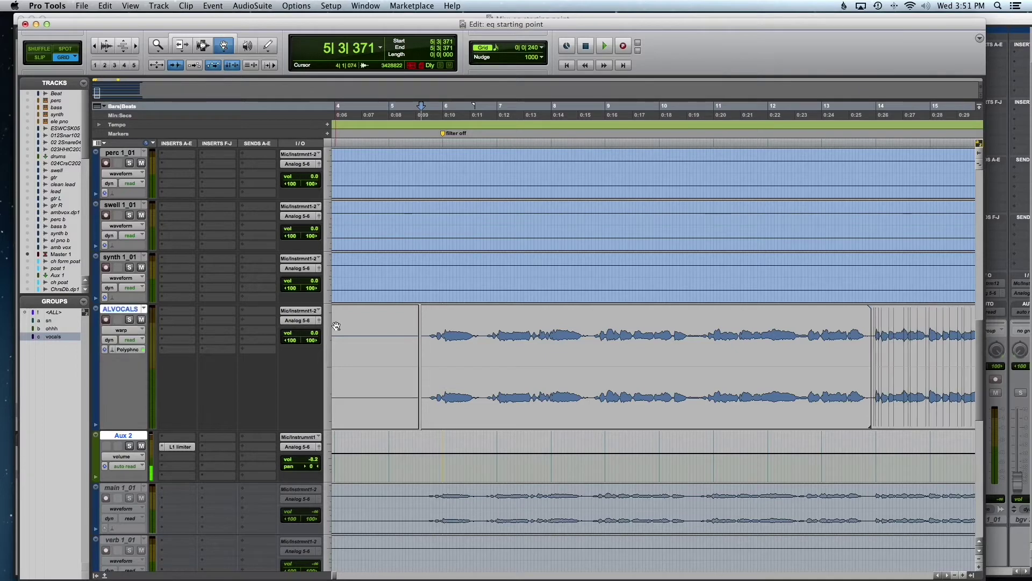
# - Zoom into the vocal clip's start and add a warp marker at the first syllable
pyautogui.press('super+bracketright')
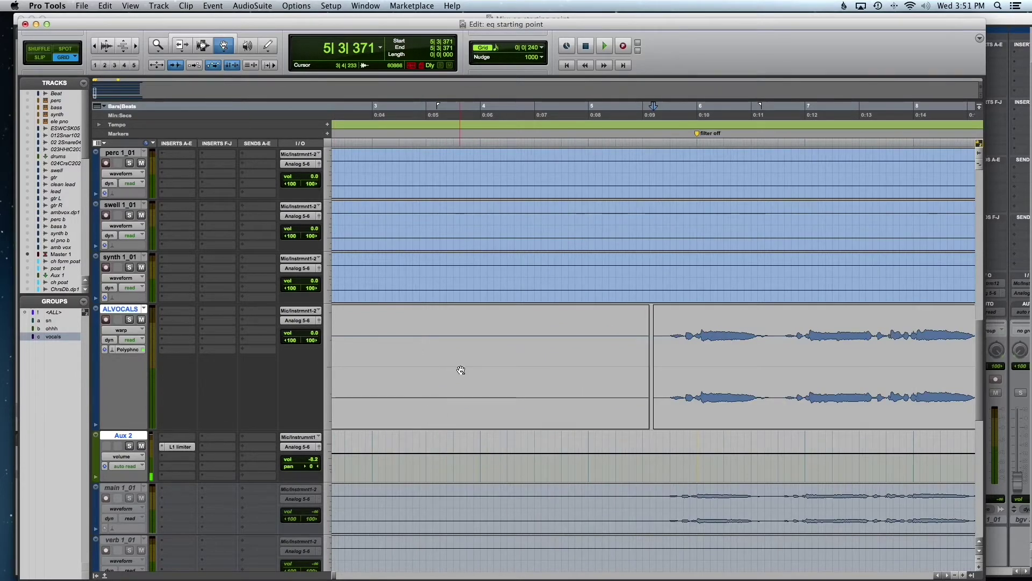
pyautogui.hscroll(5, 467, 371)
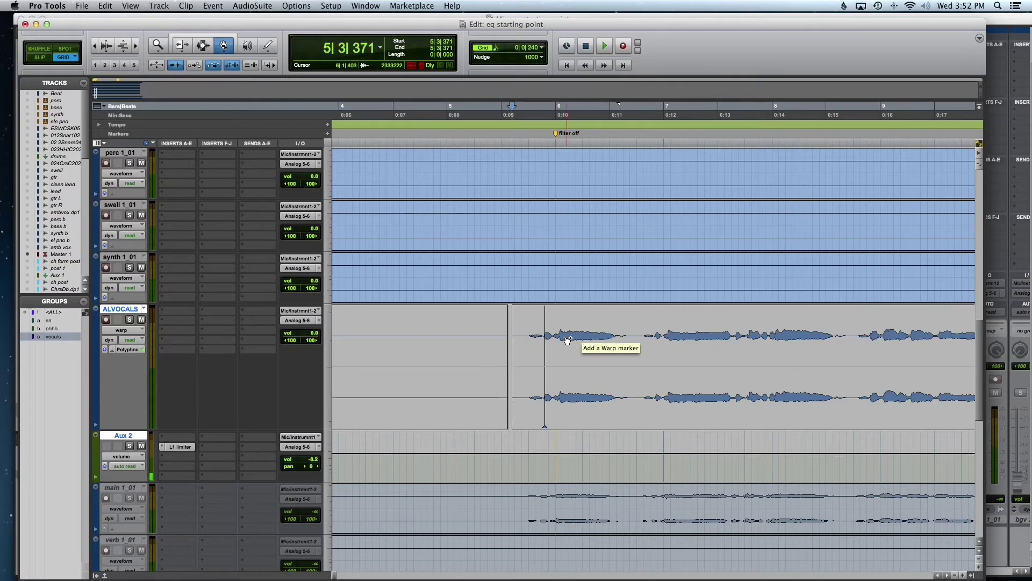
pyautogui.click(668, 334)
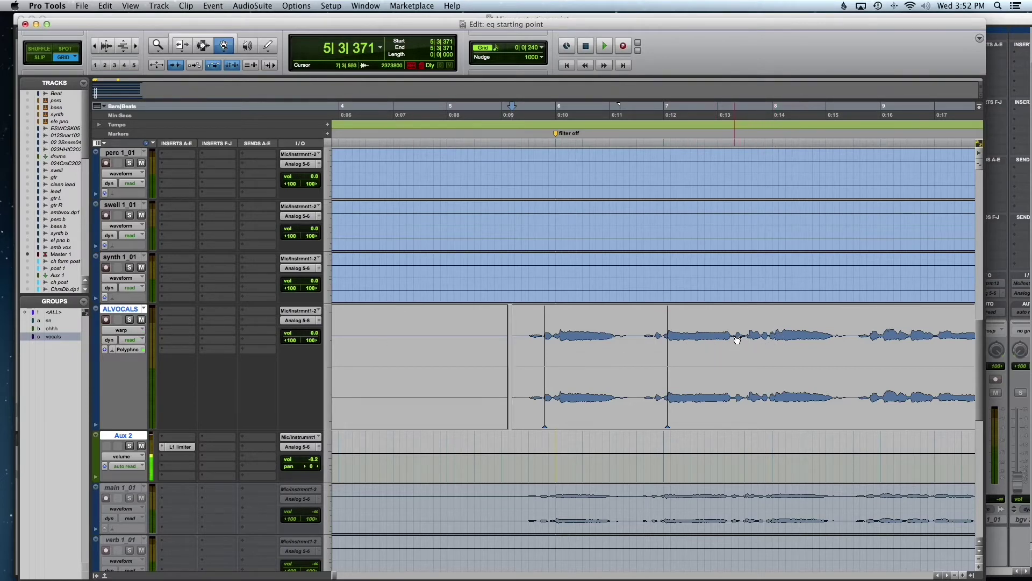
# - Audition the vocal from 5|3|240, then add a warp marker at the first syllable's onset
pyautogui.press('F7')
pyautogui.click(509, 316)
pyautogui.press('space')
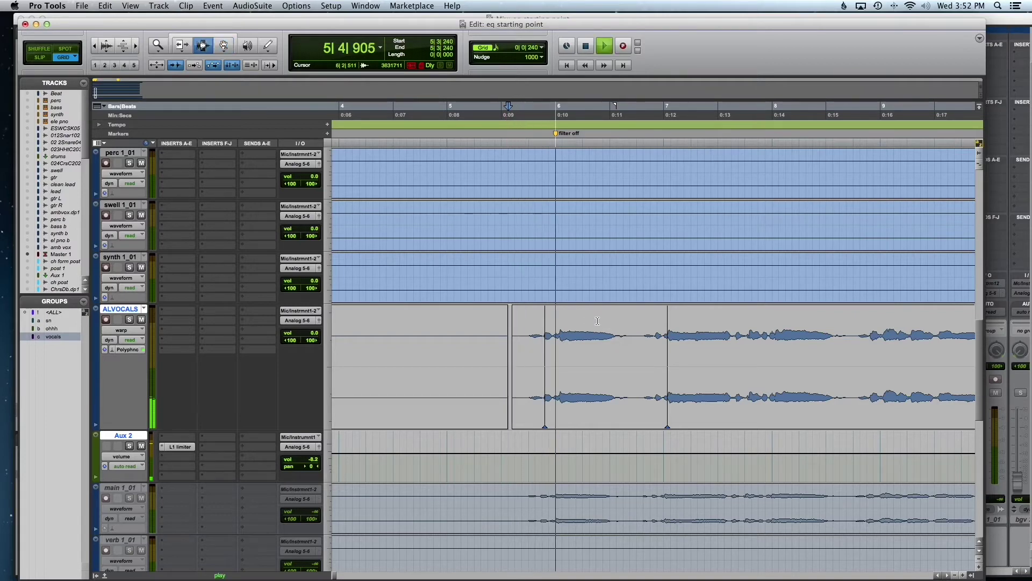
pyautogui.press('space')
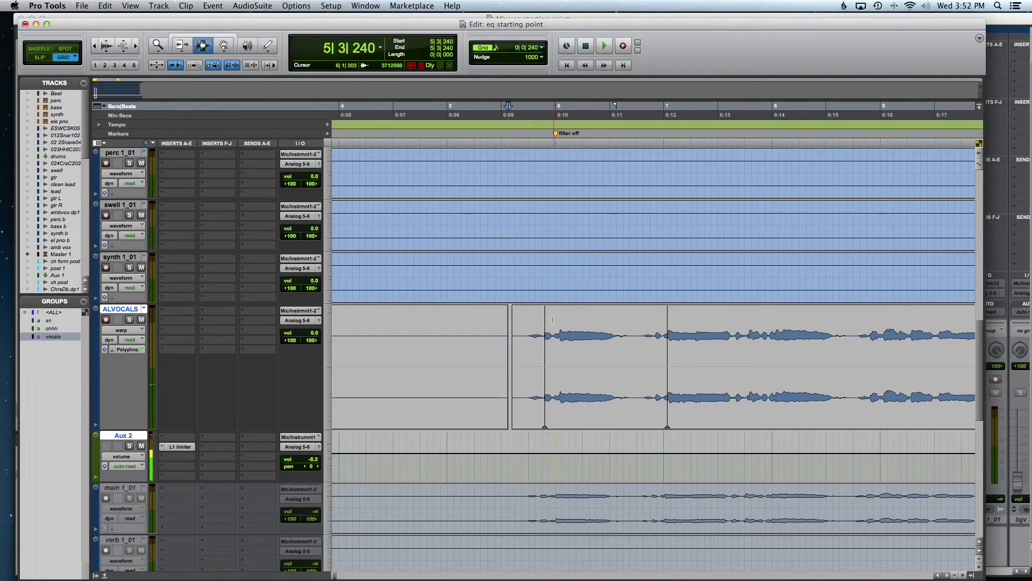
pyautogui.press('space')
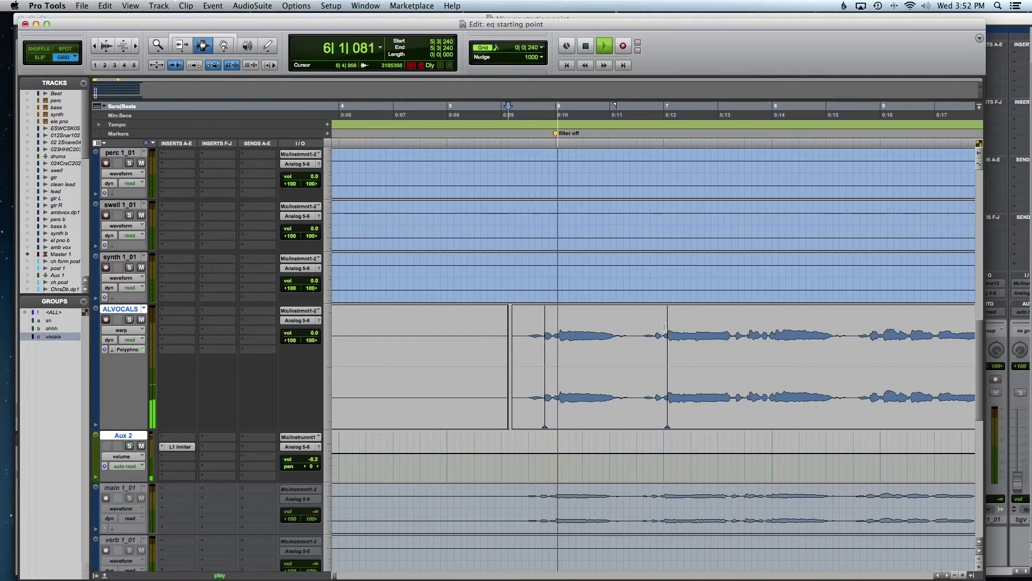
pyautogui.press('space')
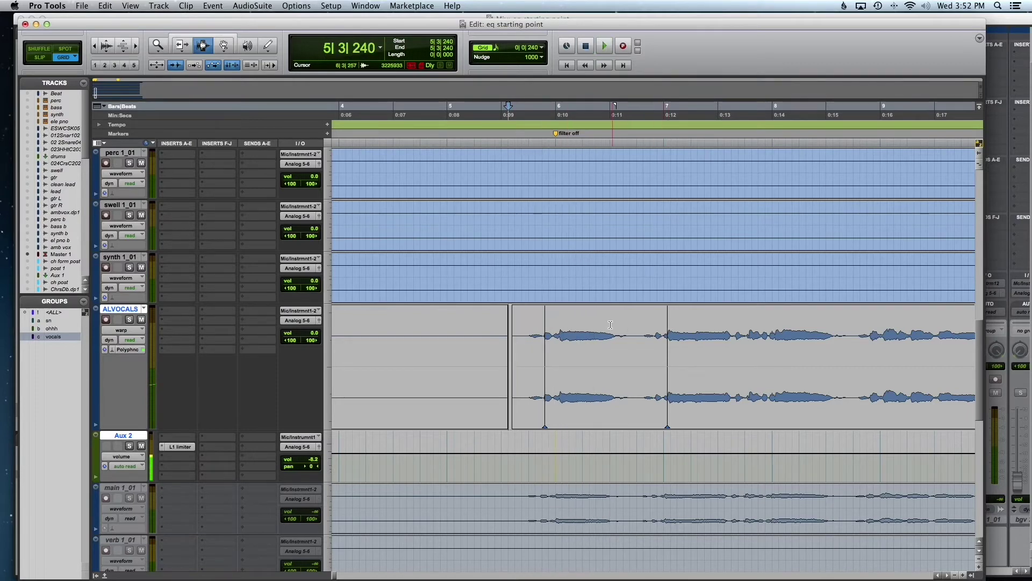
pyautogui.press('F8')
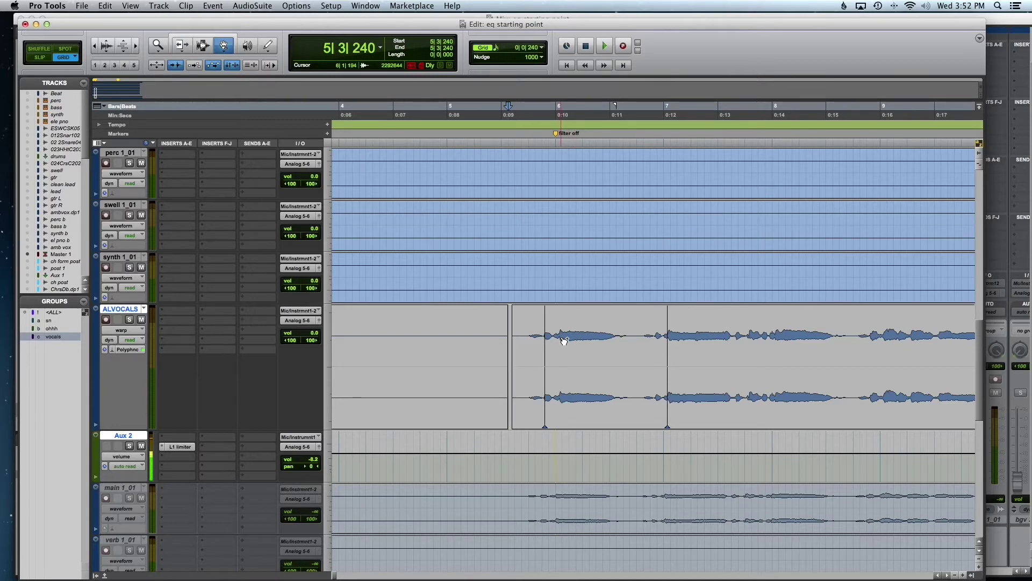
pyautogui.click(561, 337)
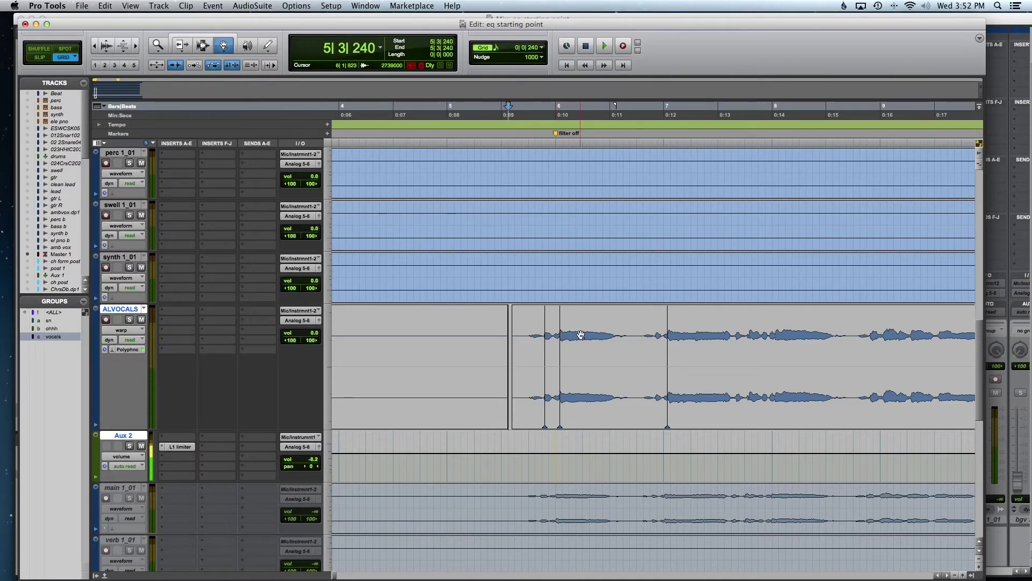
pyautogui.press('super+bracketright')
pyautogui.press('super+bracketright')
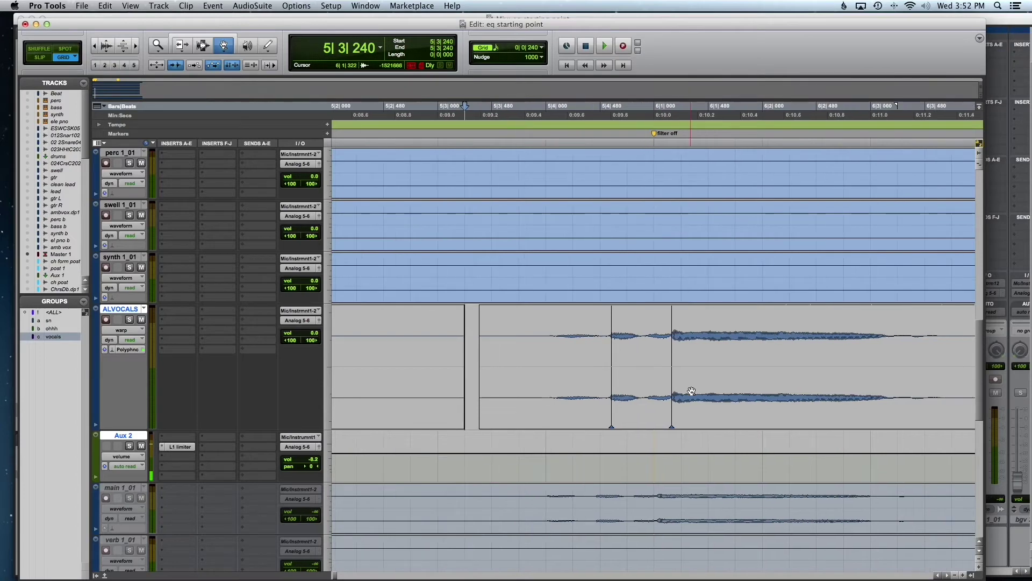
# - Set the grid value to 1/8 note
pyautogui.click(550, 47)
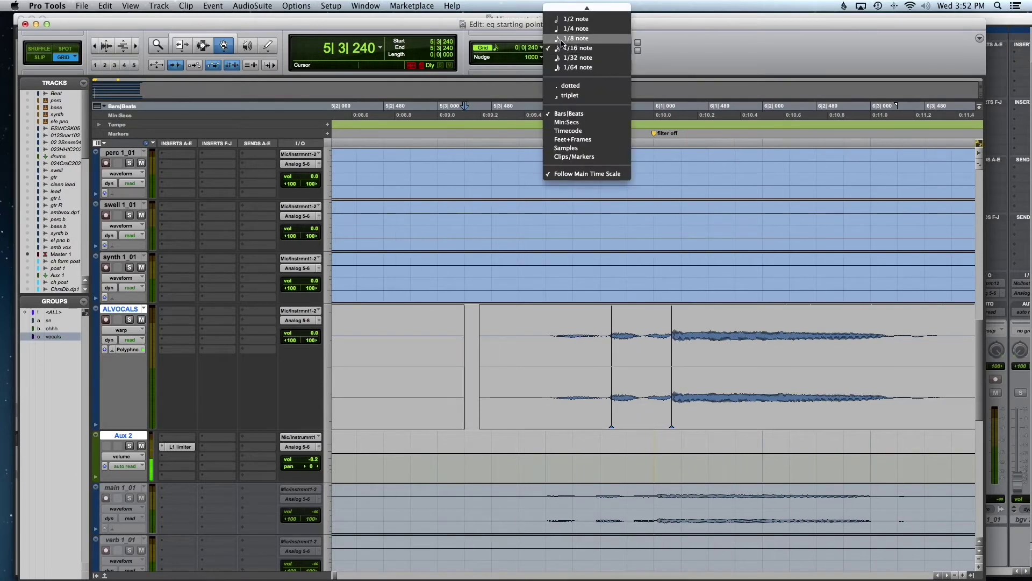
pyautogui.click(570, 38)
pyautogui.hscroll(5, 665, 334)
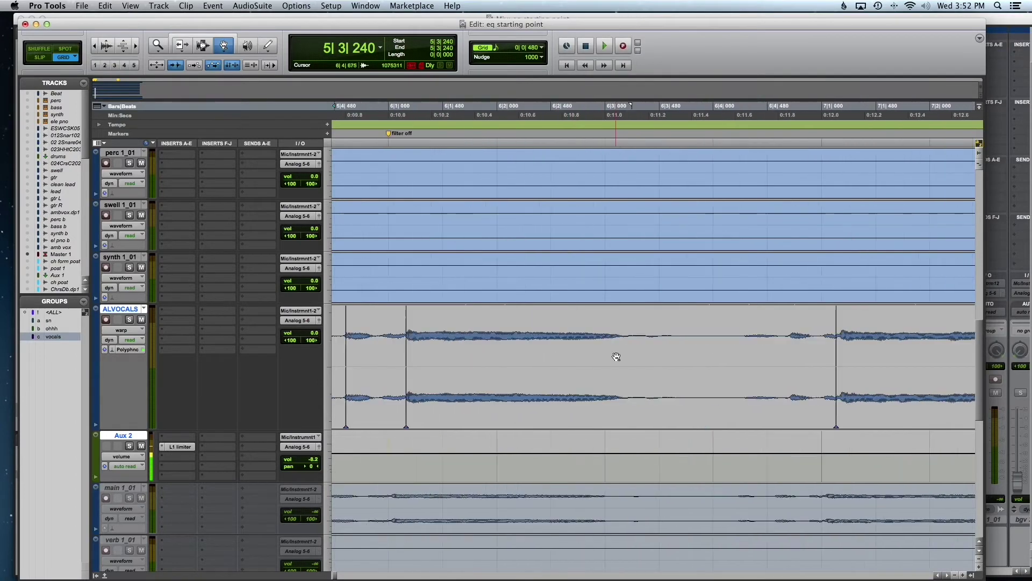
pyautogui.hscroll(-3, 616, 356)
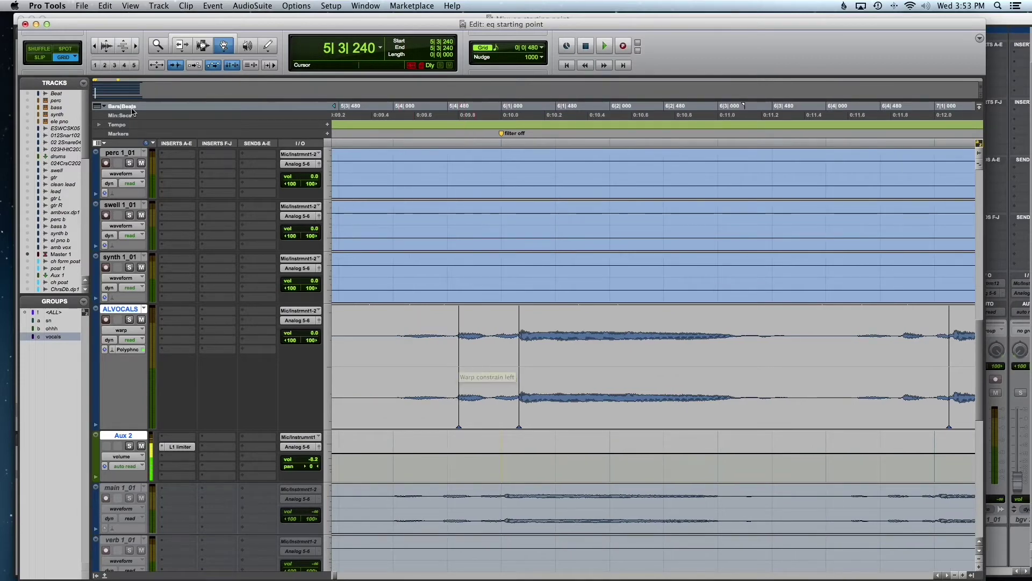
pyautogui.press('super+Tab')
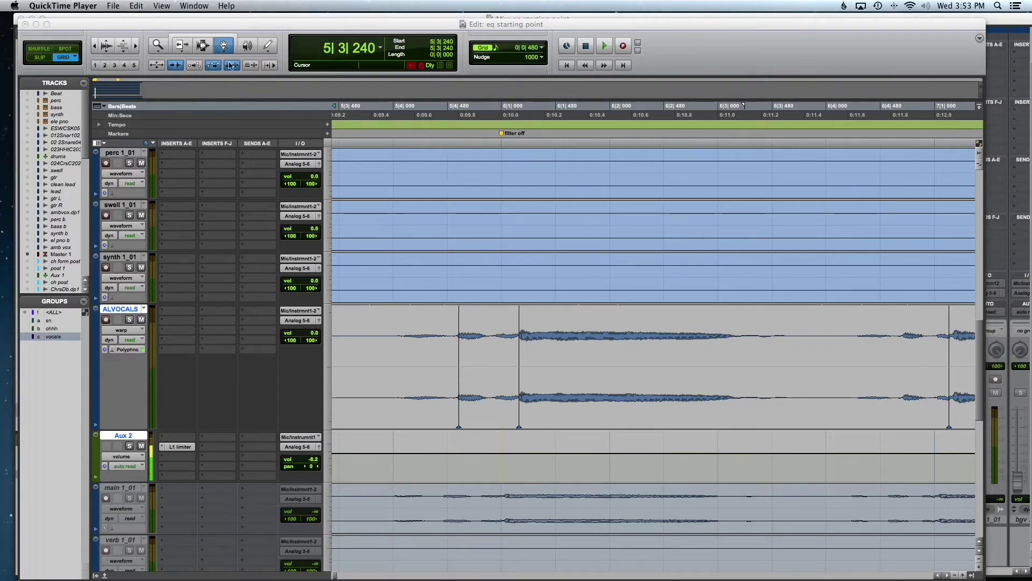
pyautogui.click(233, 50)
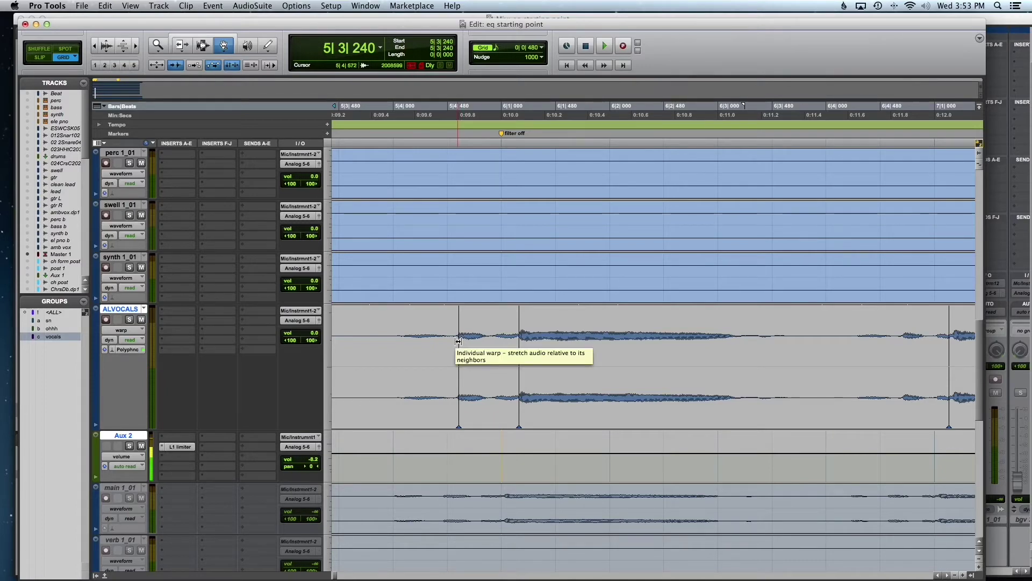
# - Drag the first two warp markers earlier onto the grid and play back the result
pyautogui.moveTo(458, 341); pyautogui.dragTo(449, 345)
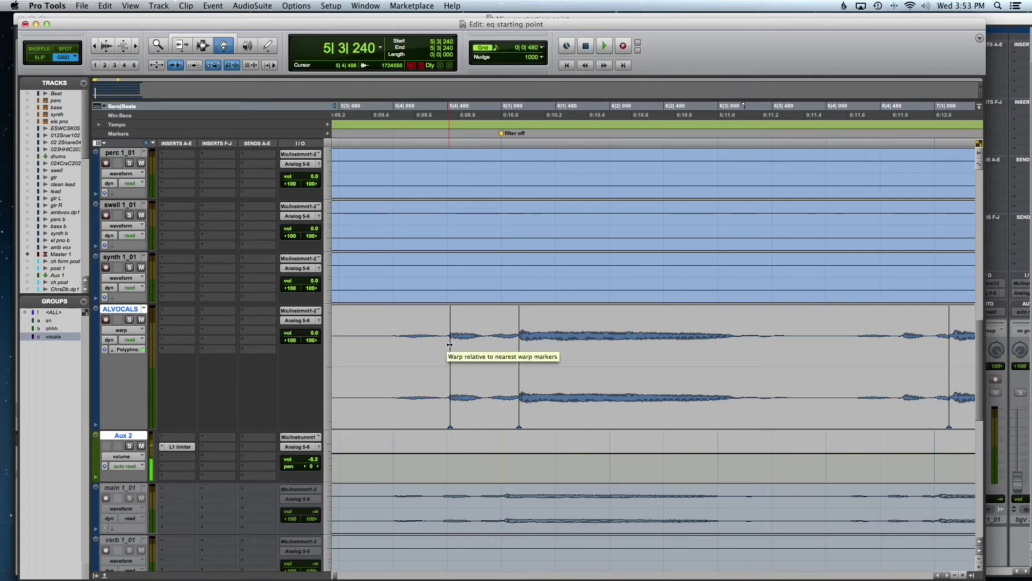
pyautogui.moveTo(518, 332); pyautogui.dragTo(503, 336)
pyautogui.press('space')
pyautogui.press('space')
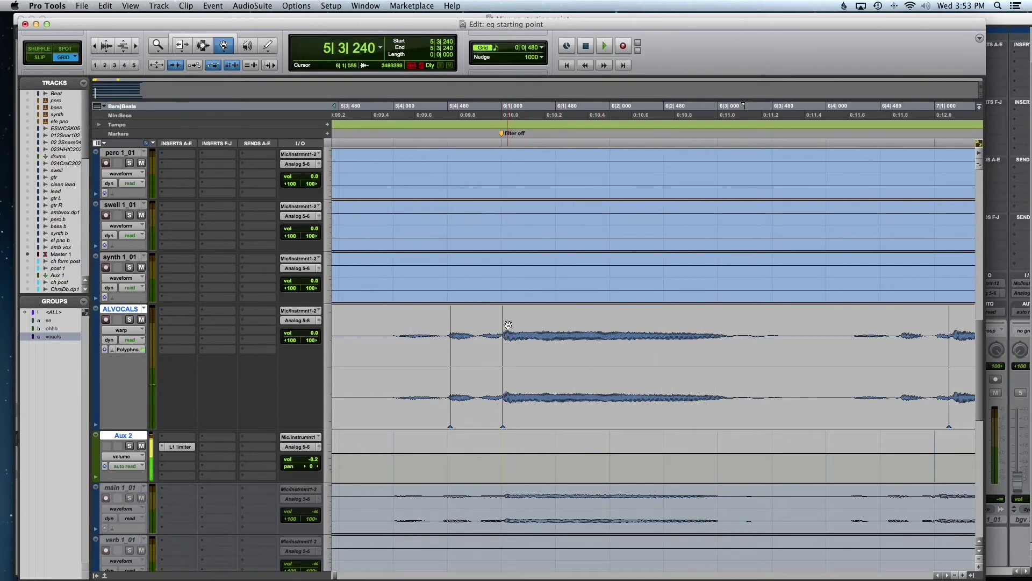
# - Add two warp markers at a later syllable and pull the first one earlier onto the grid
pyautogui.doubleClick(779, 342)
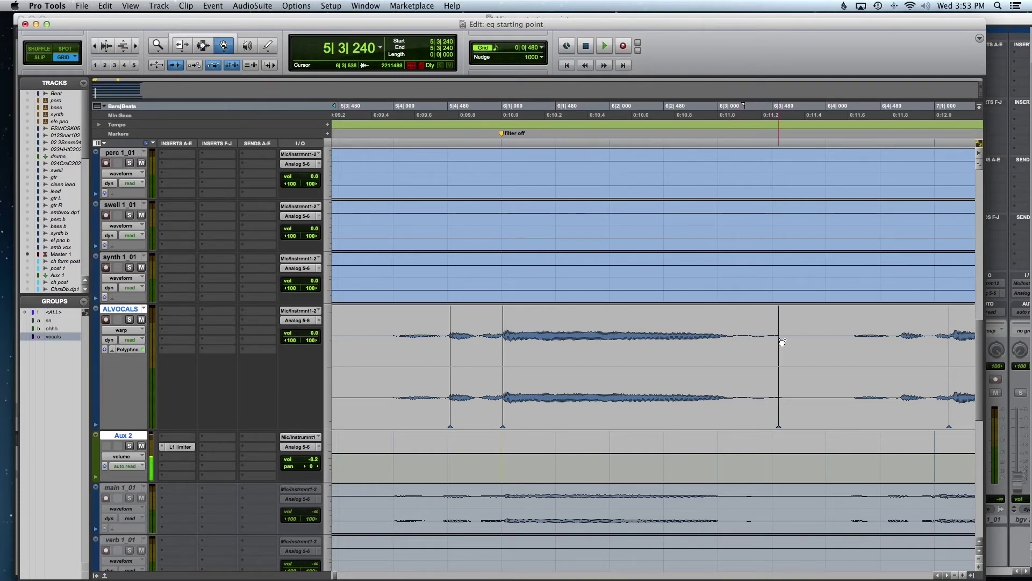
pyautogui.doubleClick(810, 343)
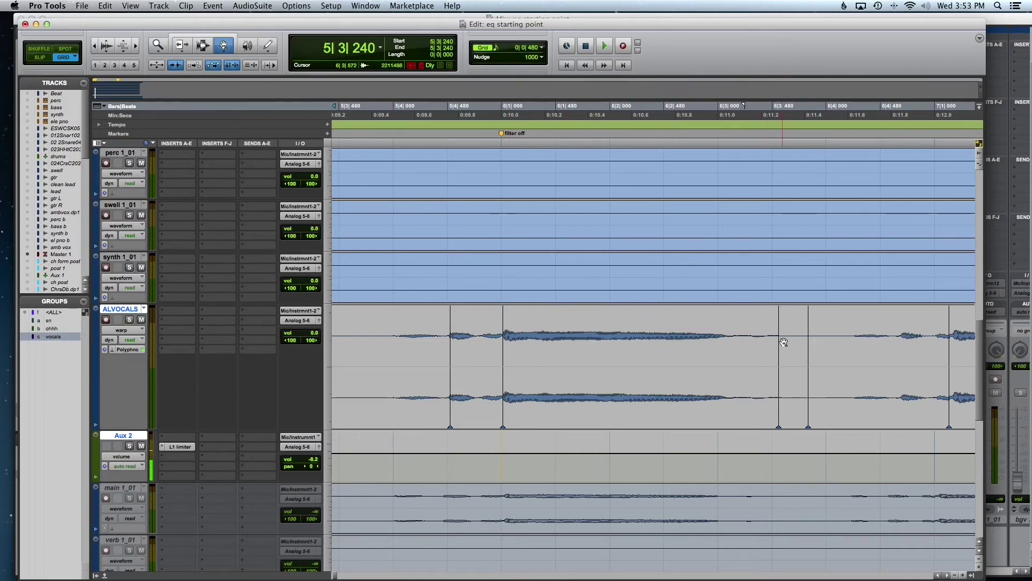
pyautogui.moveTo(779, 340); pyautogui.dragTo(755, 345)
pyautogui.press('space')
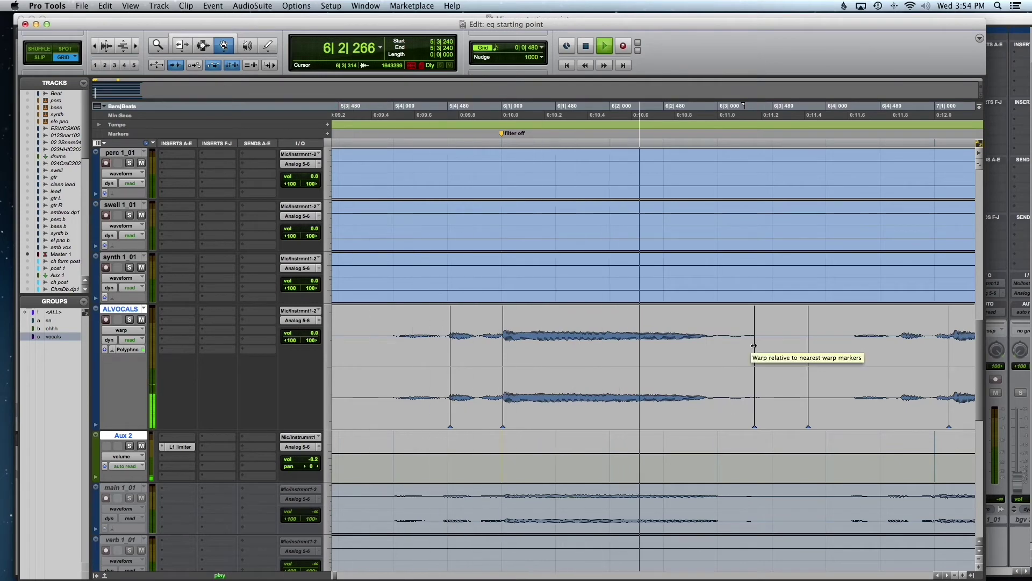
pyautogui.press('space')
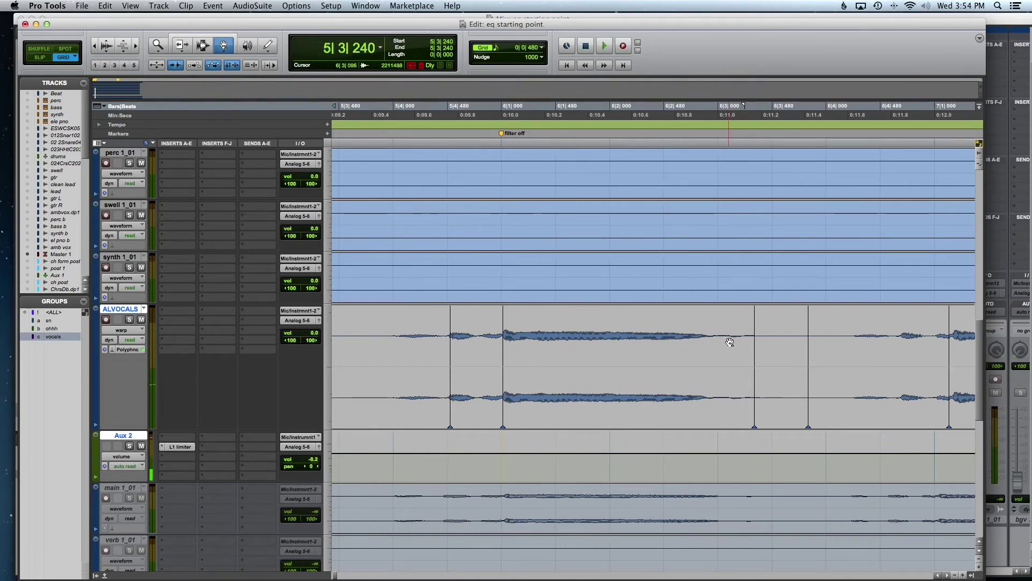
# - Add warp markers on the next syllables, pull two earlier to the grid, and audition
pyautogui.hscroll(10, 731, 341)
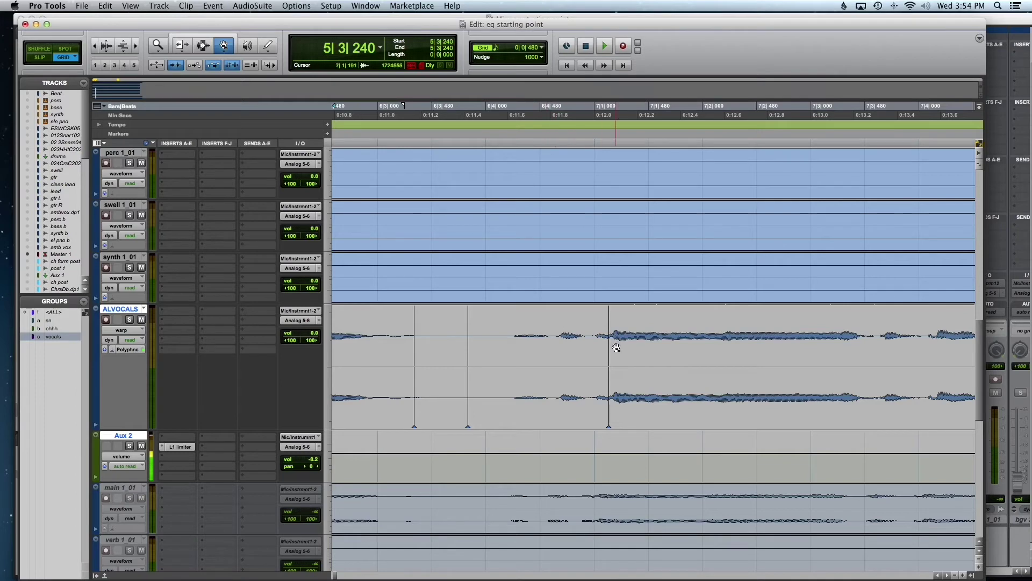
pyautogui.click(561, 338)
pyautogui.moveTo(561, 337); pyautogui.dragTo(555, 338)
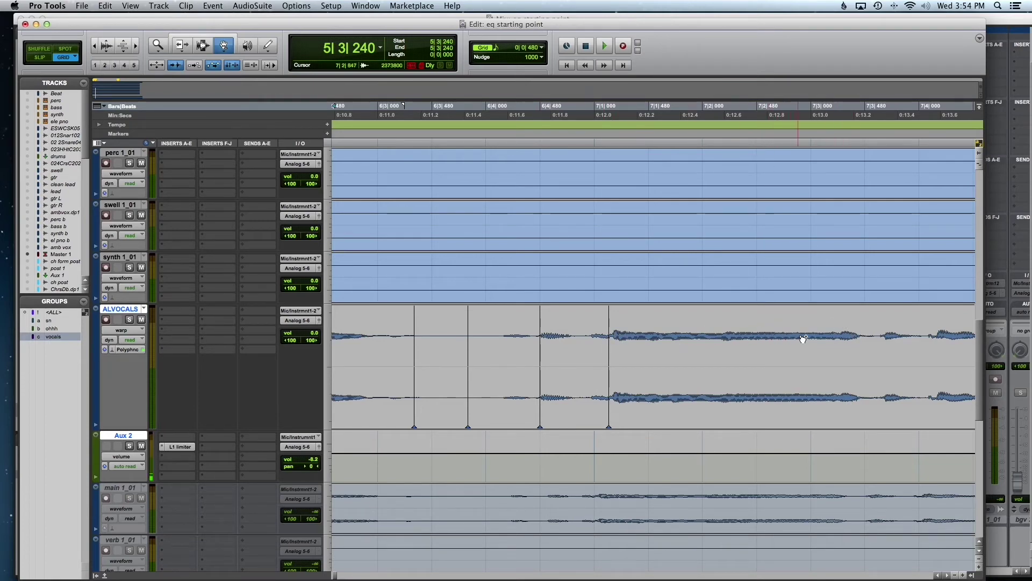
pyautogui.click(840, 338)
pyautogui.moveTo(609, 336); pyautogui.dragTo(595, 337)
pyautogui.press('space')
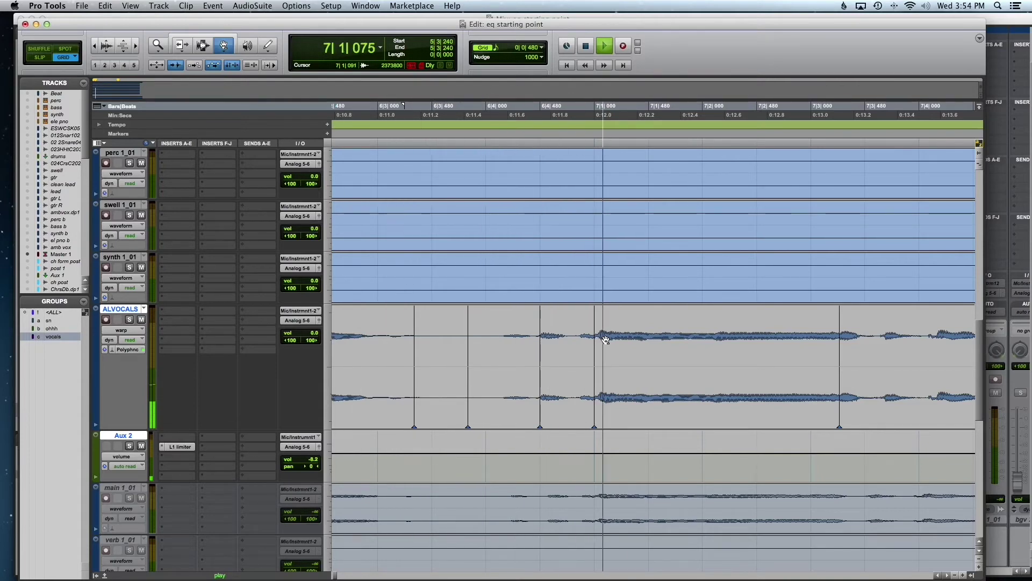
pyautogui.press('space')
# - Add four more warp markers further along and drag three syllables earlier onto the grid
pyautogui.hscroll(2, 860, 363)
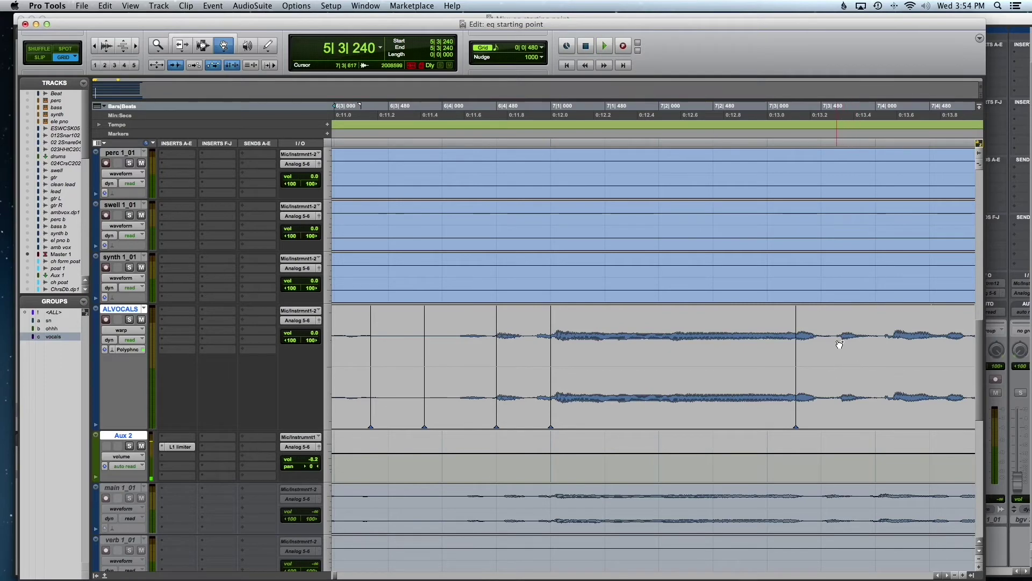
pyautogui.doubleClick(885, 341)
pyautogui.doubleClick(947, 341)
pyautogui.hscroll(5, 916, 392)
pyautogui.doubleClick(845, 339)
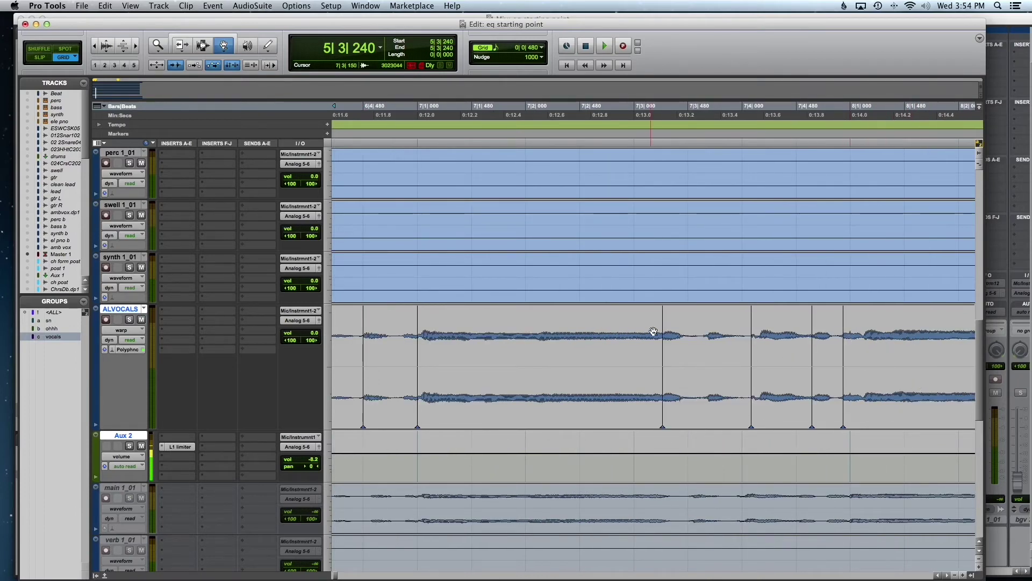
pyautogui.moveTo(661, 333)
pyautogui.mouseDown()
pyautogui.moveTo(635, 333)
pyautogui.moveTo(686, 336)
pyautogui.mouseUp()
pyautogui.doubleClick(695, 338)
pyautogui.moveTo(751, 329); pyautogui.dragTo(742, 331)
pyautogui.moveTo(810, 323); pyautogui.dragTo(796, 326)
pyautogui.press('space')
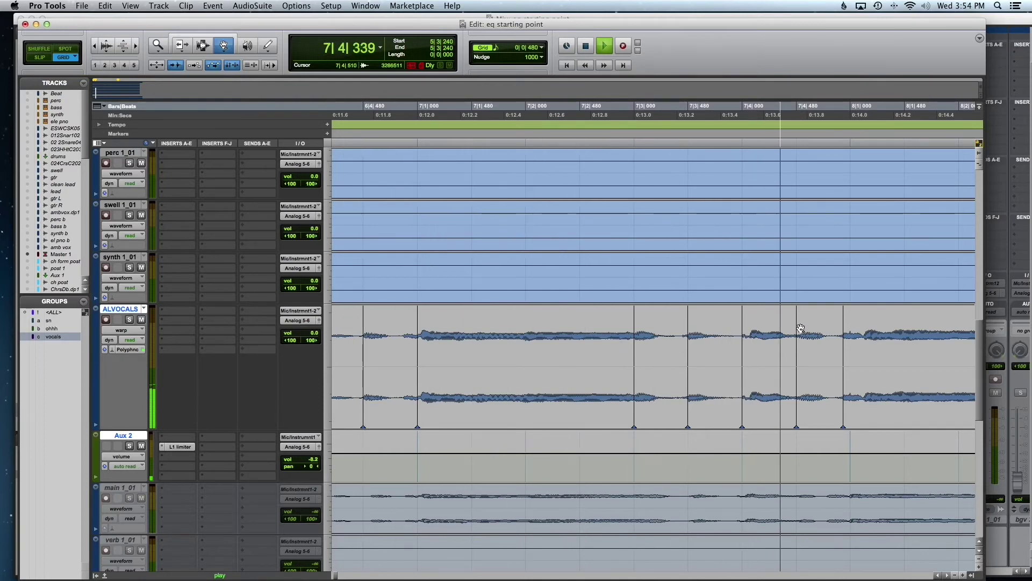
# - Add a warp marker and drag the long note's markers left, then audition the result
pyautogui.press('space')
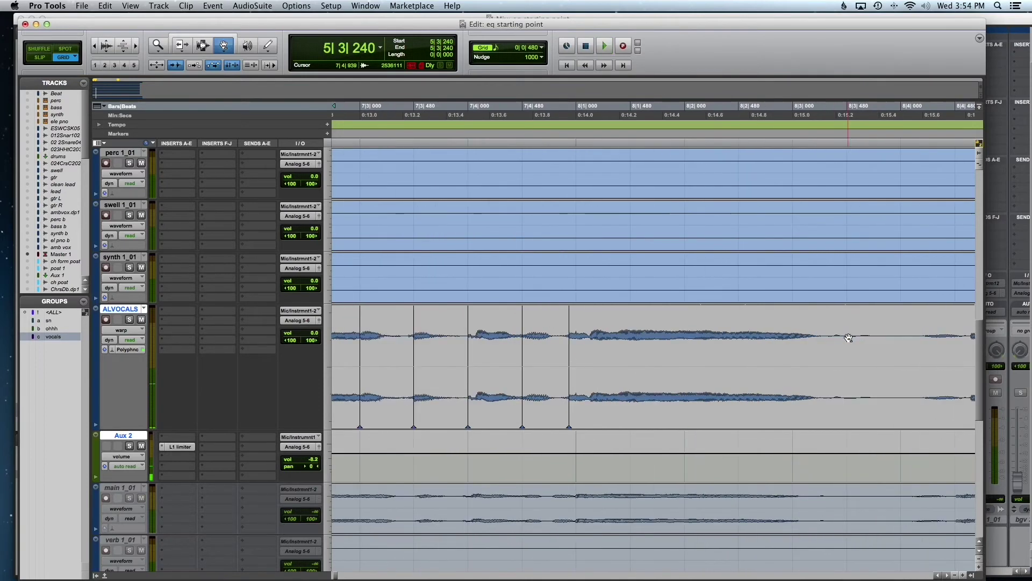
pyautogui.click(829, 342)
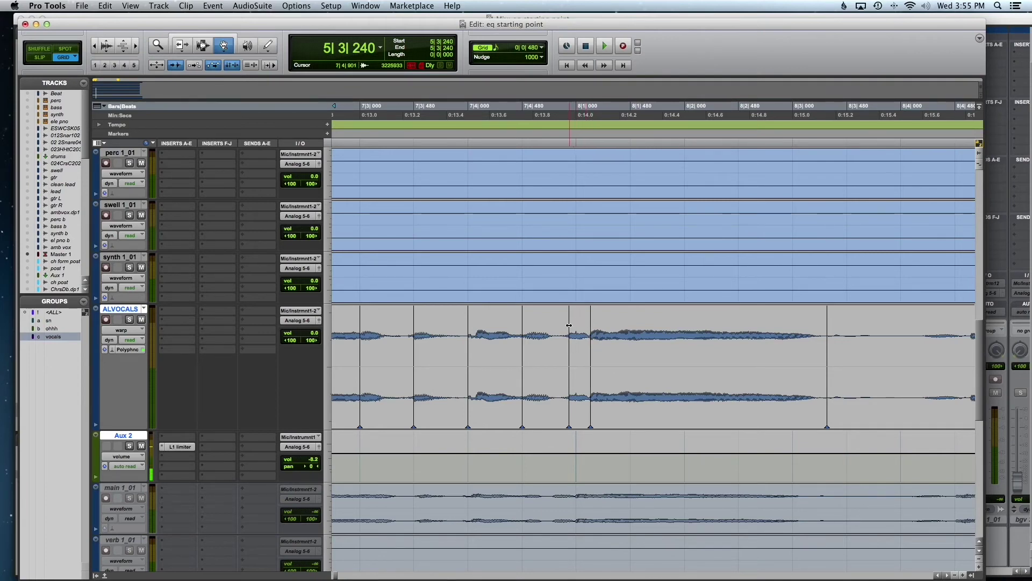
pyautogui.moveTo(577, 334); pyautogui.dragTo(568, 334)
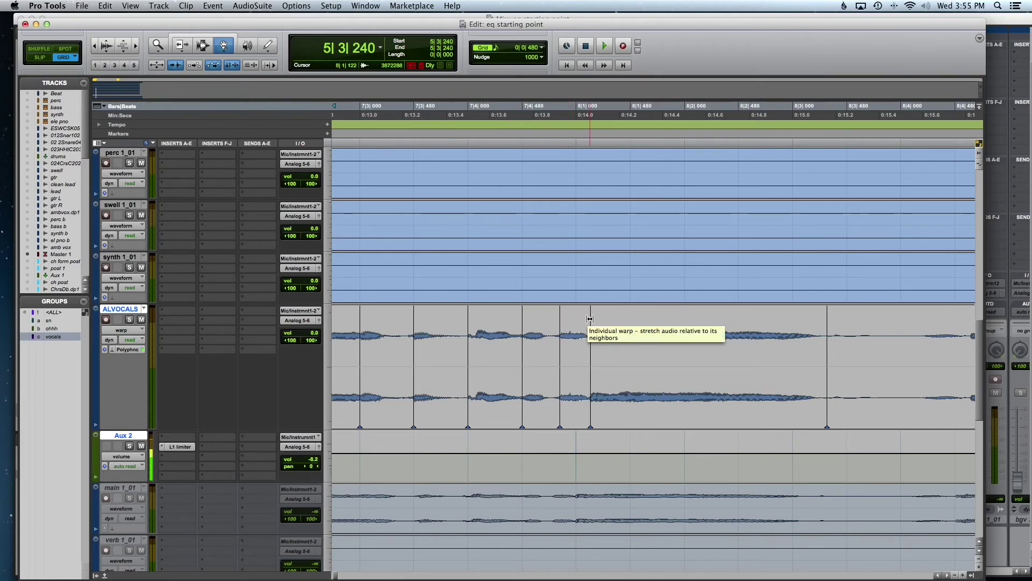
pyautogui.moveTo(589, 319); pyautogui.dragTo(582, 326)
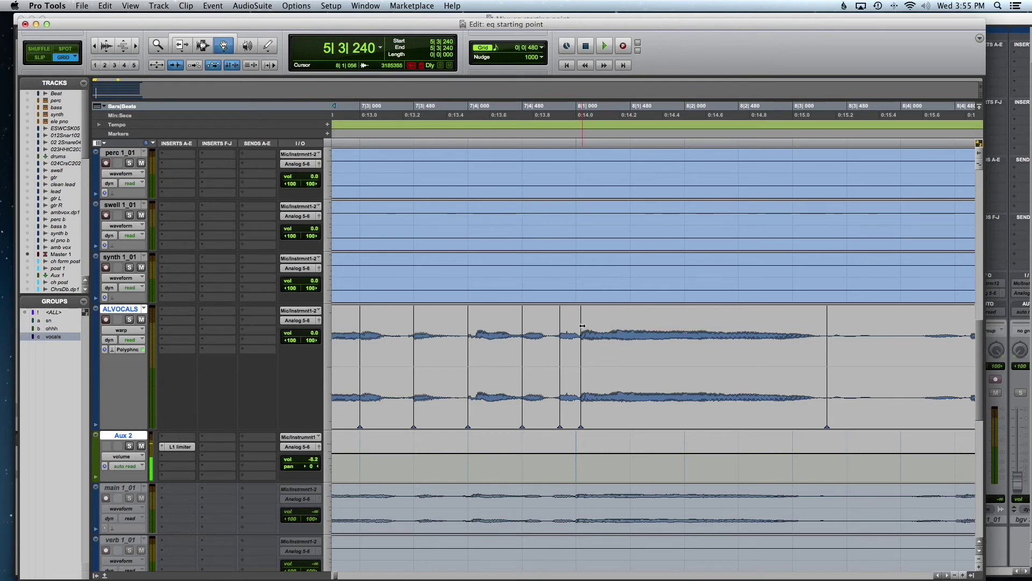
pyautogui.moveTo(583, 326); pyautogui.dragTo(579, 329)
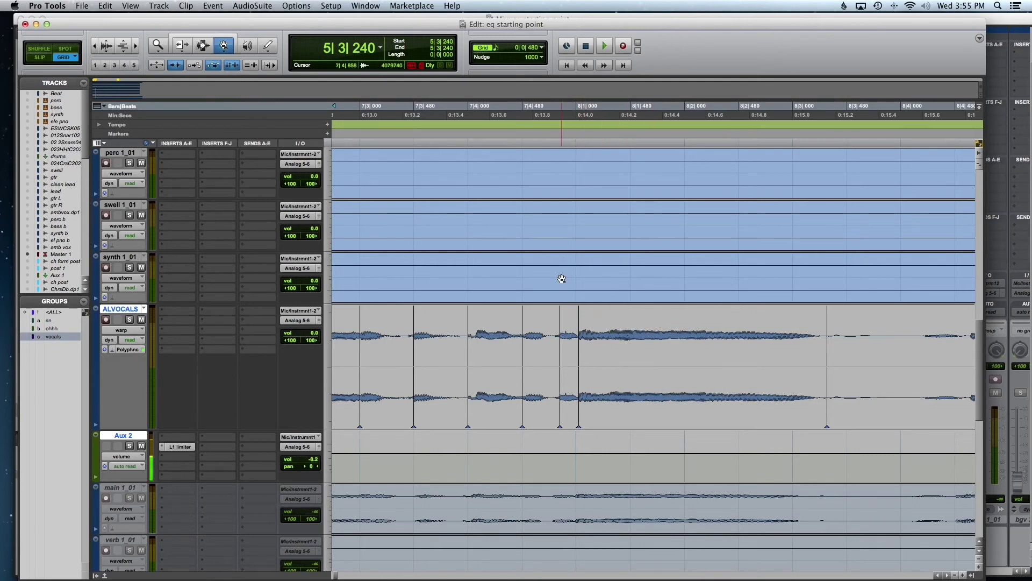
pyautogui.press('space')
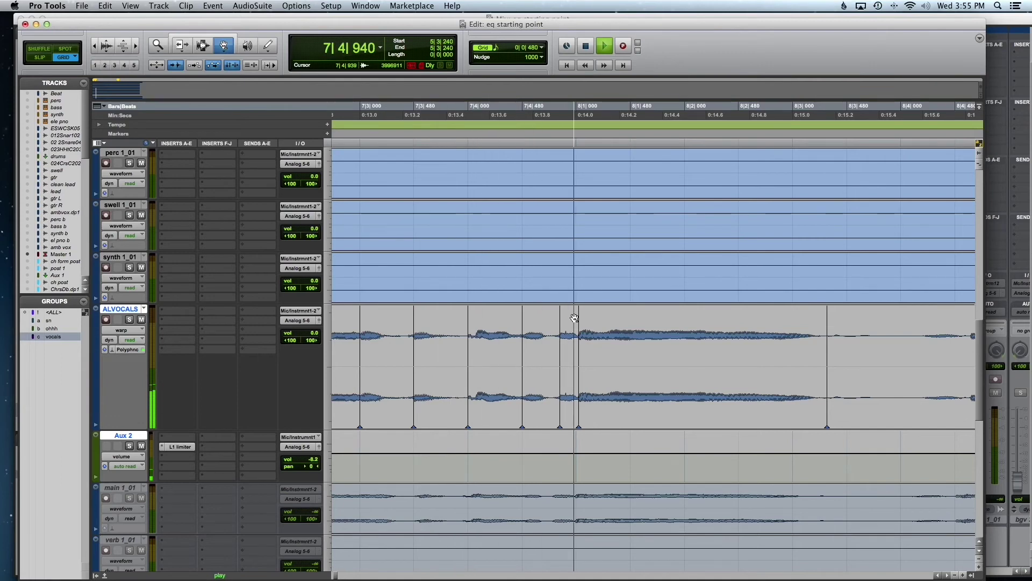
pyautogui.press('space')
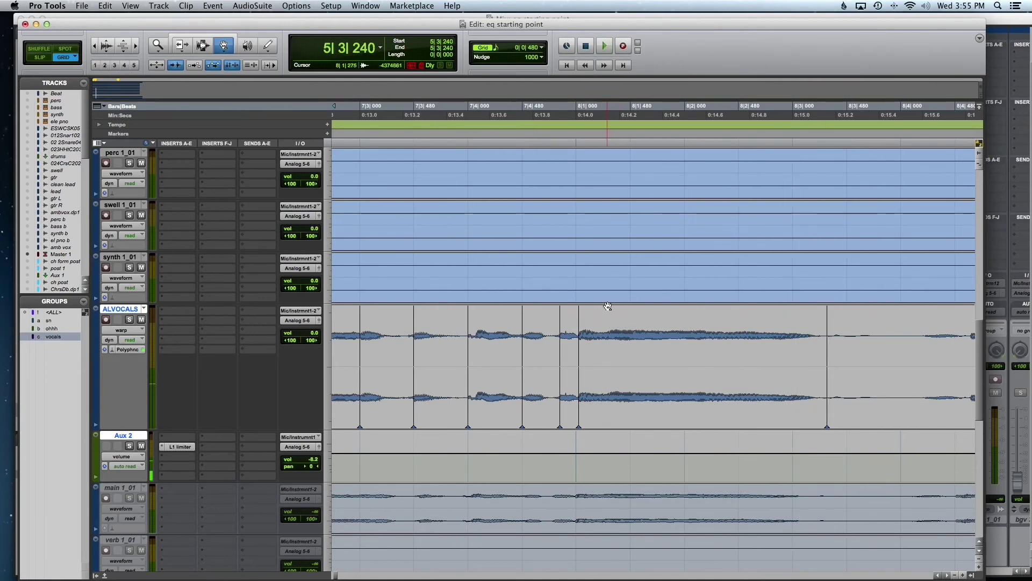
# - Zoom out and play the vocal from 7|3|000
pyautogui.press('F6')
pyautogui.press('super+bracketleft')
pyautogui.click(503, 304)
pyautogui.press('space')
pyautogui.press('space')
# - Nudge two warp markers slightly left and audition the adjusted section
pyautogui.press('F8')
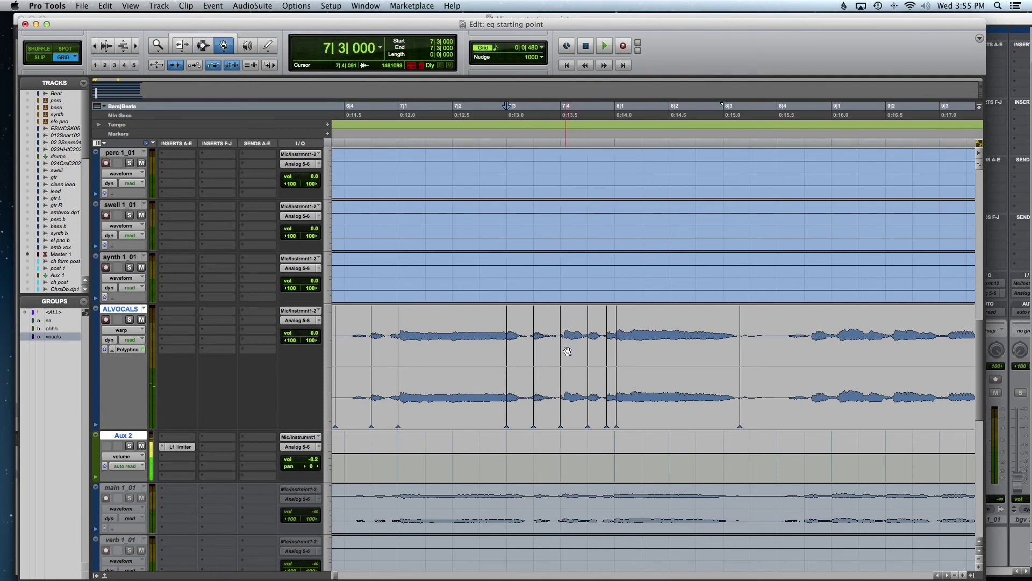
pyautogui.press('space')
pyautogui.moveTo(560, 337); pyautogui.dragTo(557, 340)
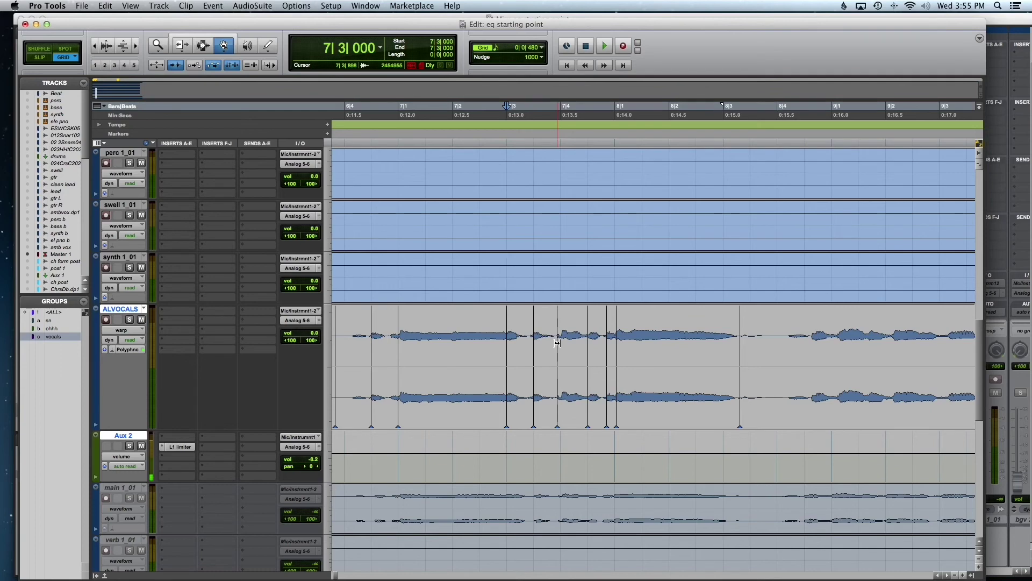
pyautogui.press('space')
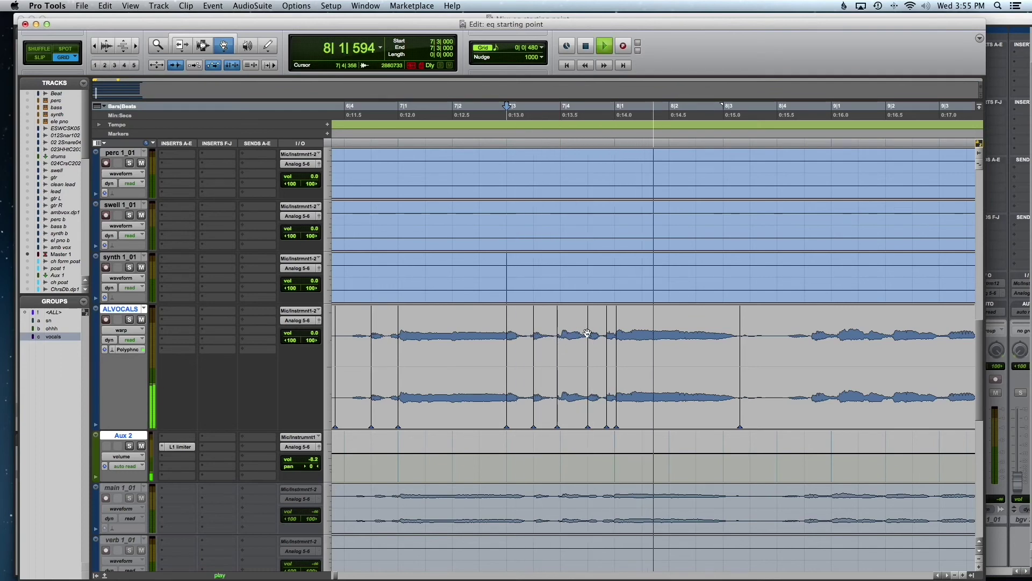
pyautogui.press('space')
pyautogui.moveTo(588, 329); pyautogui.dragTo(586, 330)
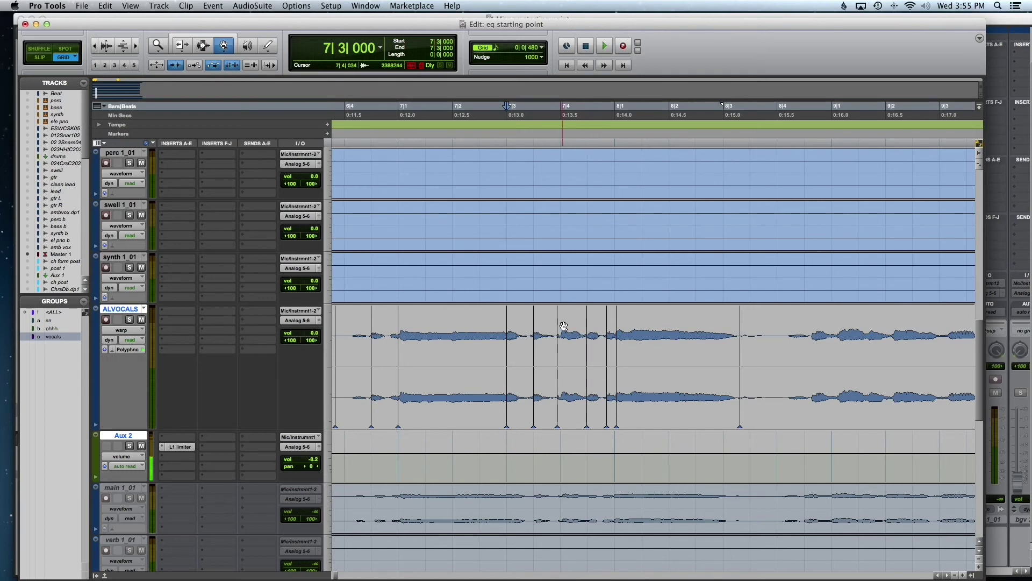
# - Play from 7|2|480, then try shifting the marker after the long note and undo it
pyautogui.press('F7')
pyautogui.click(491, 310)
pyautogui.press('space')
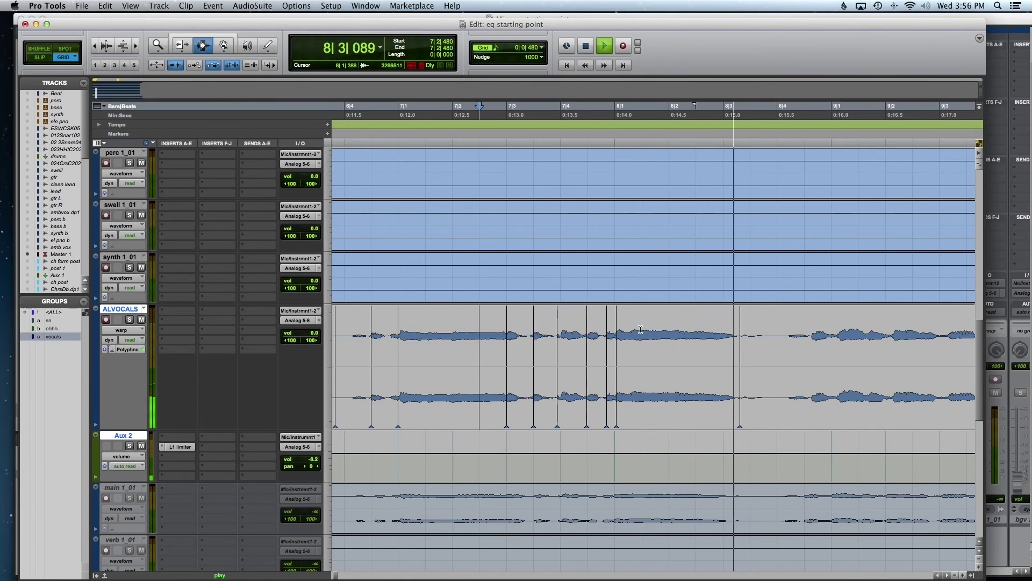
pyautogui.press('space')
pyautogui.press('F8')
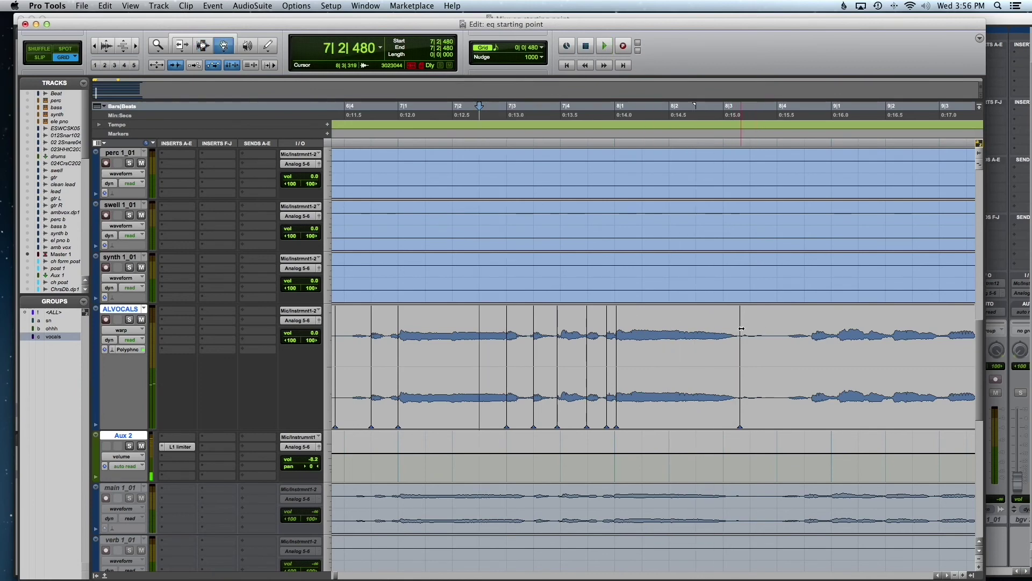
pyautogui.moveTo(741, 328); pyautogui.dragTo(737, 329)
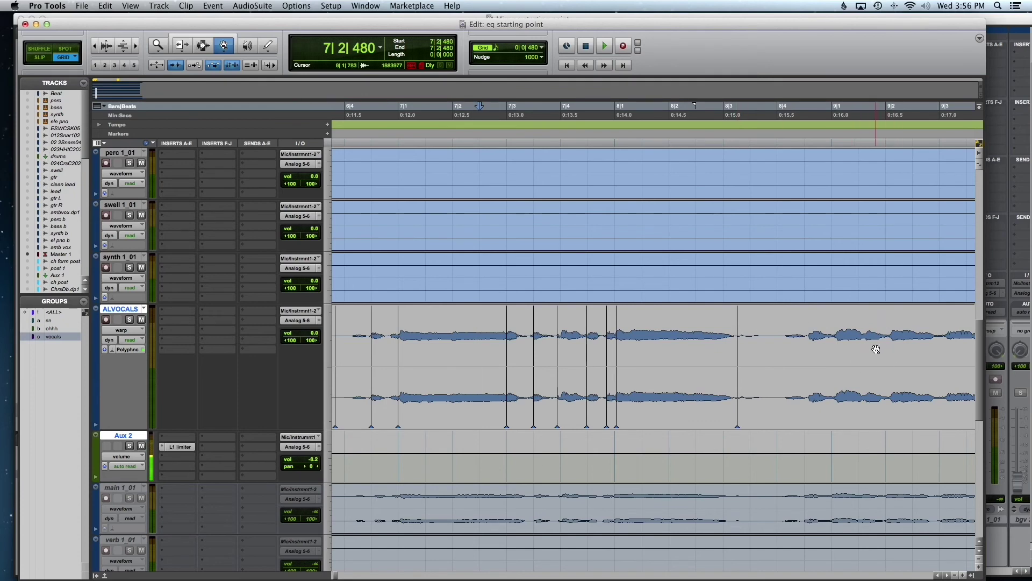
pyautogui.press('super+z')
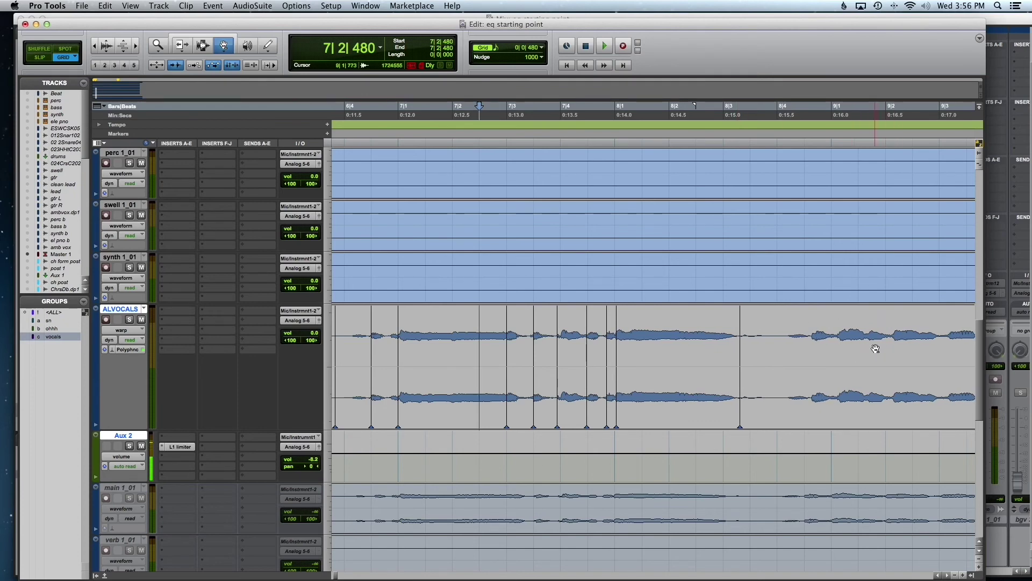
# - Add a warp marker after the long held note, pull its neighbour left, and nudge two earlier markers
pyautogui.doubleClick(773, 340)
pyautogui.moveTo(740, 333); pyautogui.dragTo(729, 338)
pyautogui.press('space')
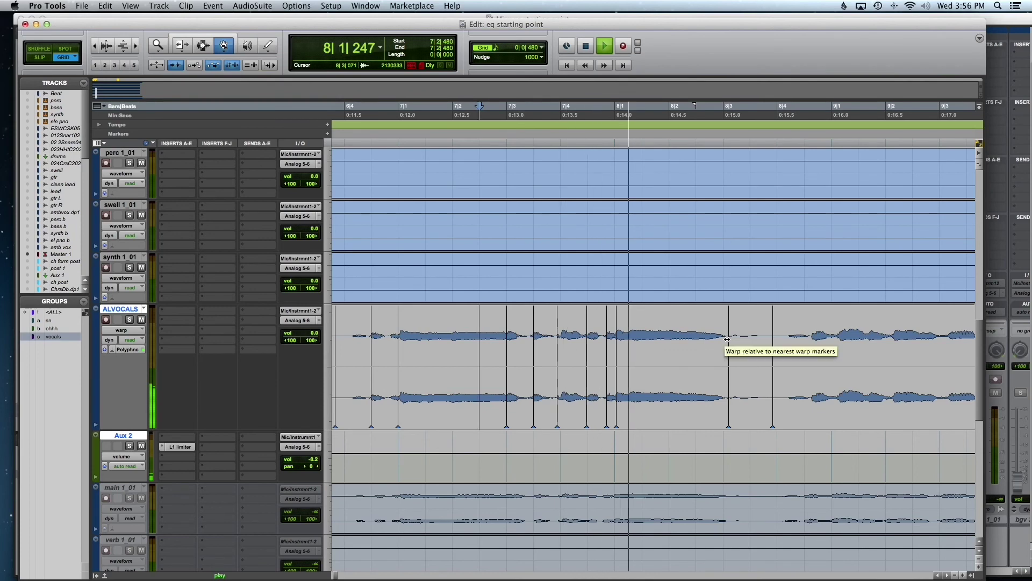
pyautogui.press('space')
pyautogui.press('space')
pyautogui.press('space')
pyautogui.moveTo(533, 334); pyautogui.dragTo(531, 334)
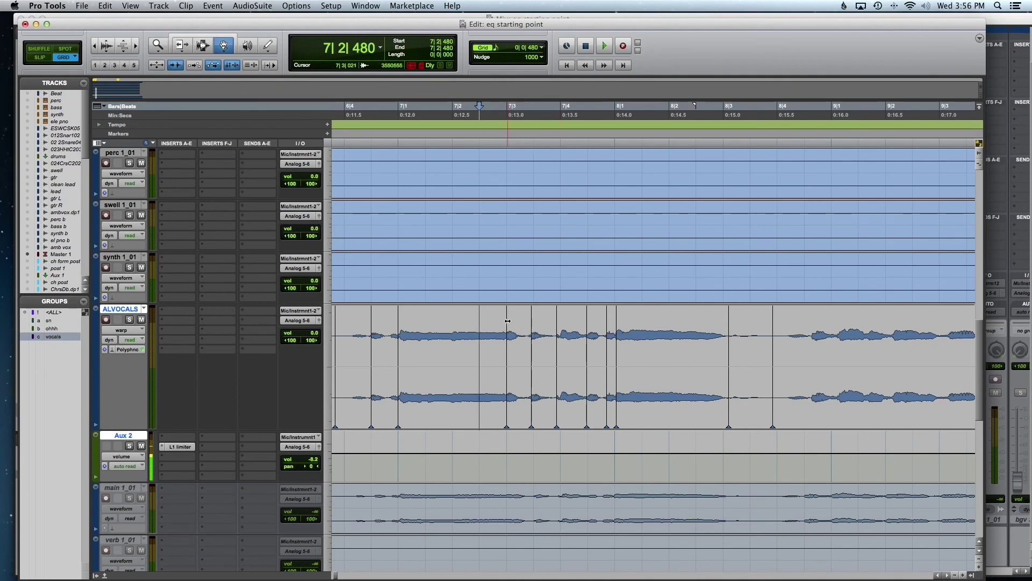
pyautogui.moveTo(507, 321); pyautogui.dragTo(505, 322)
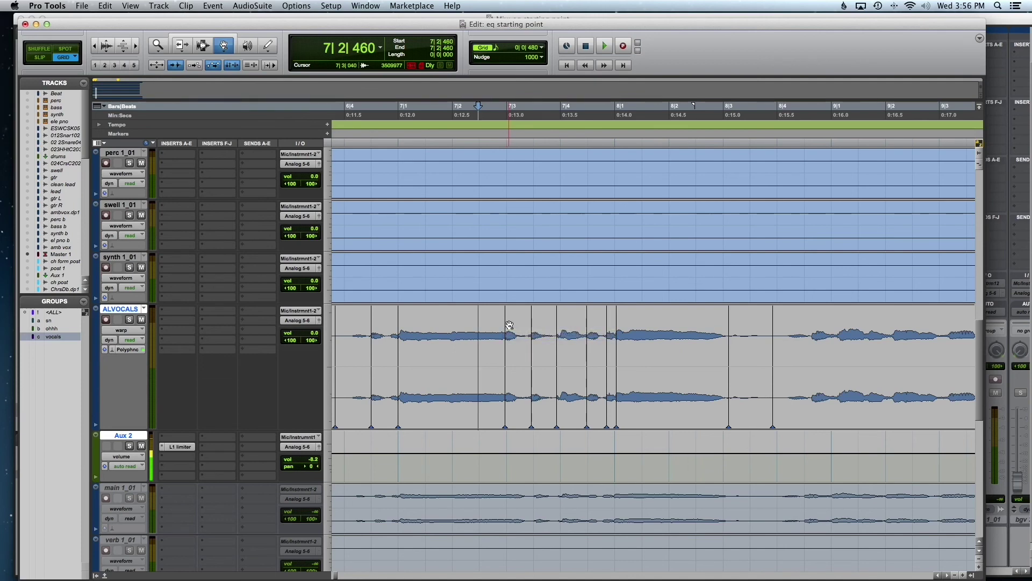
pyautogui.press('F7')
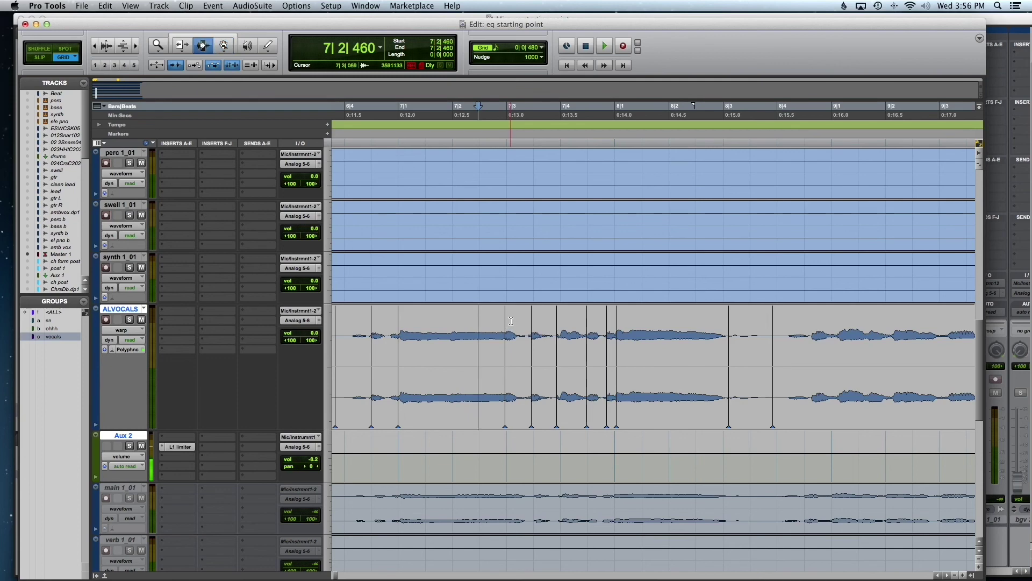
pyautogui.click(371, 295)
pyautogui.press('space')
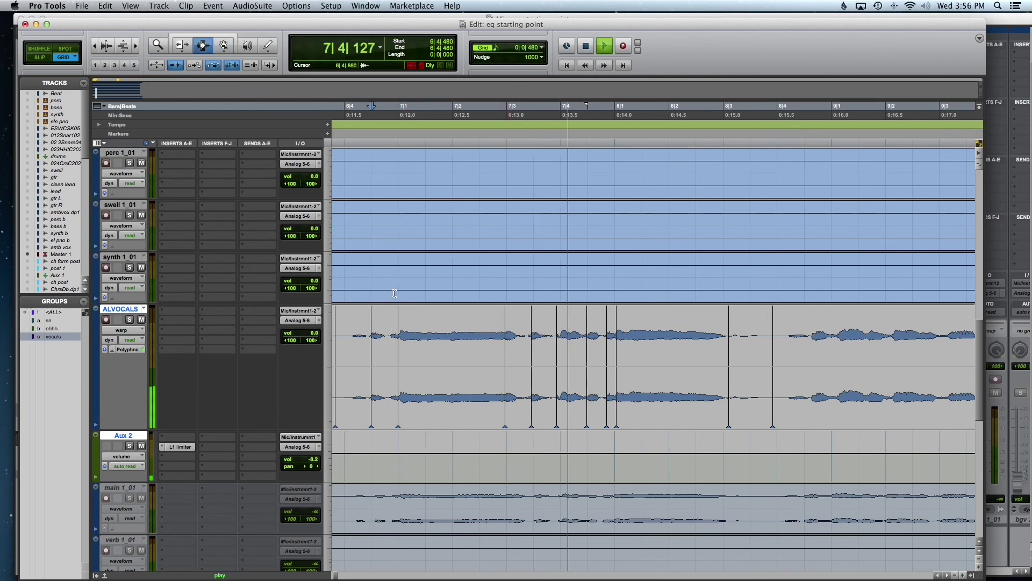
pyautogui.press('space')
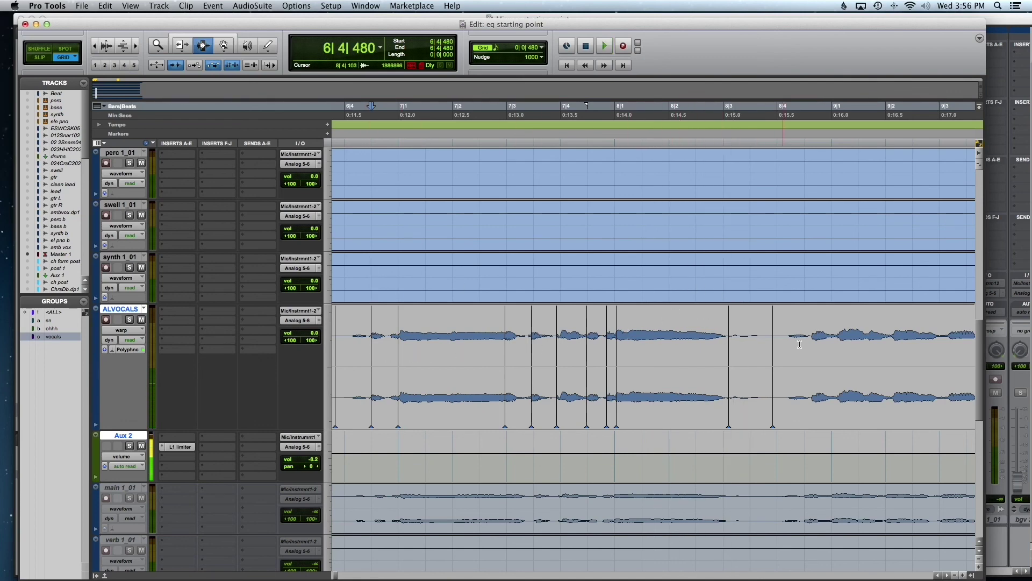